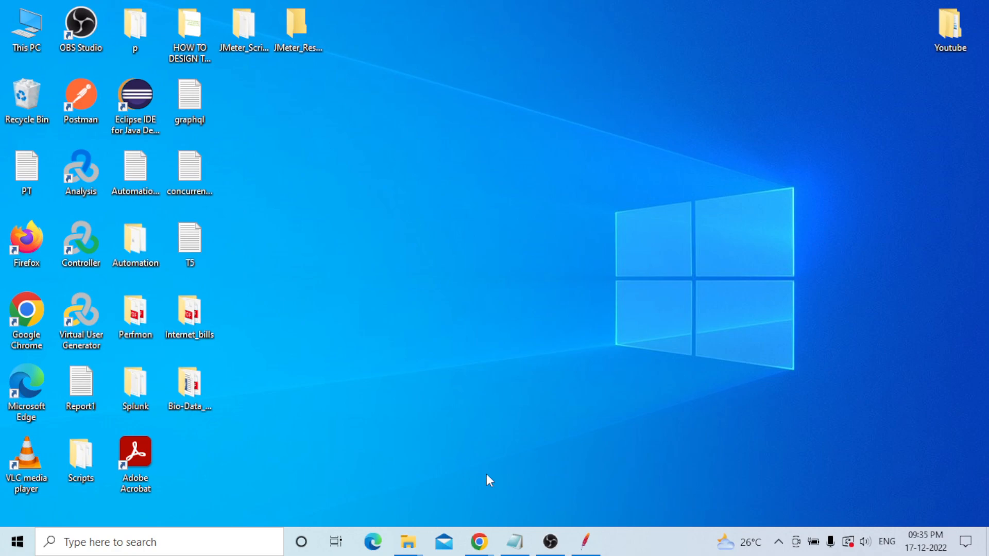
Step: Open the T5 notes in Notepad and review the sample API request types, the JSON validation website and the JMeter tree structure
{"action": "left_click", "coordinate": [516, 542]}
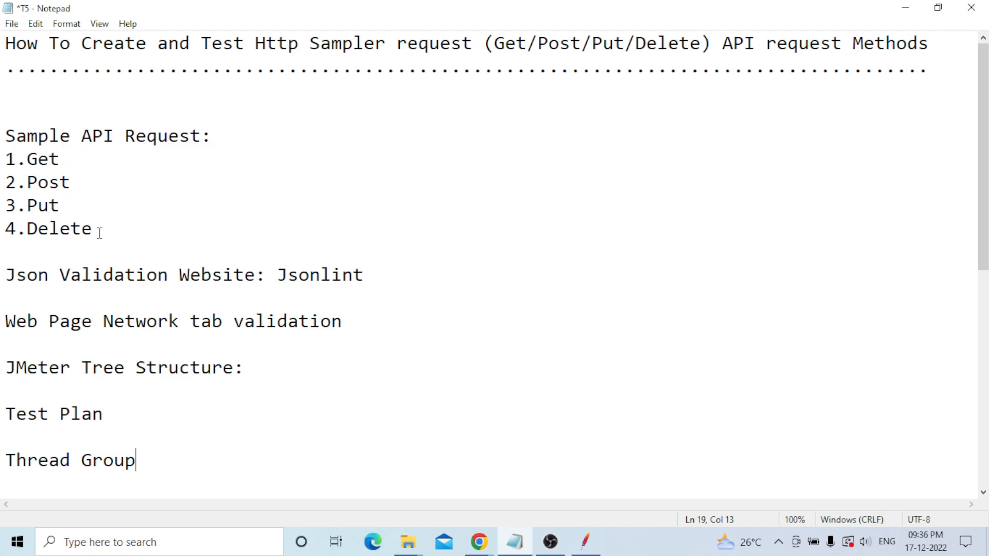
{"action": "left_click", "coordinate": [73, 164]}
{"action": "left_click", "coordinate": [371, 276]}
{"action": "left_click_drag", "start_coordinate": [367, 276], "coordinate": [274, 275]}
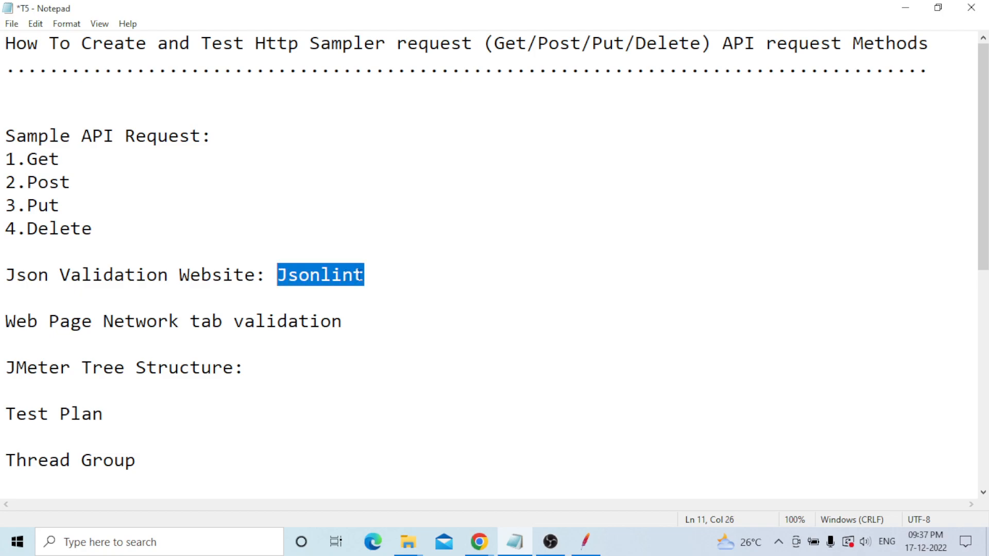
{"action": "left_click", "coordinate": [376, 275]}
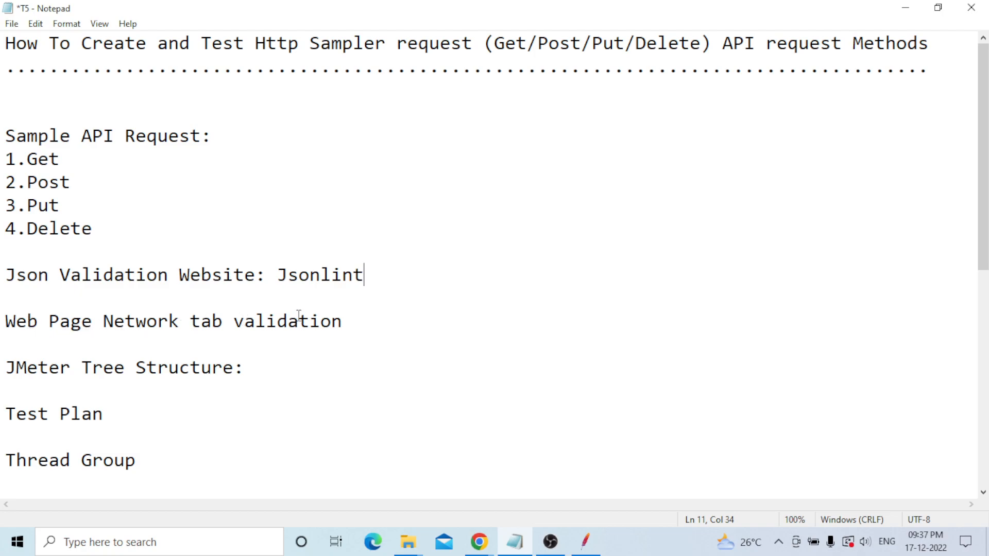
{"action": "right_click", "coordinate": [530, 127]}
{"action": "left_click", "coordinate": [438, 156]}
{"action": "scroll", "coordinate": [479, 367], "scroll_direction": "down", "scroll_amount": 4}
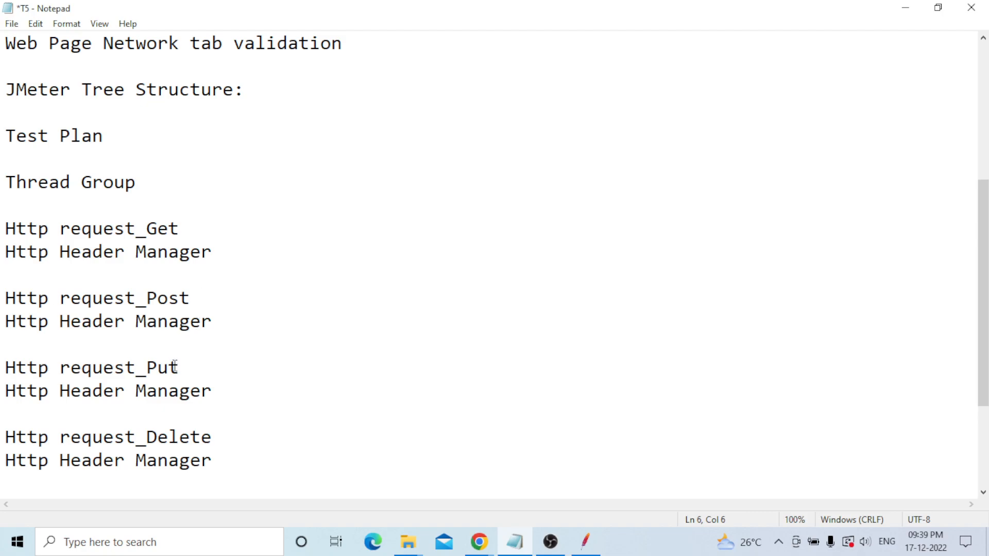
{"action": "scroll", "coordinate": [264, 378], "scroll_direction": "down", "scroll_amount": 3}
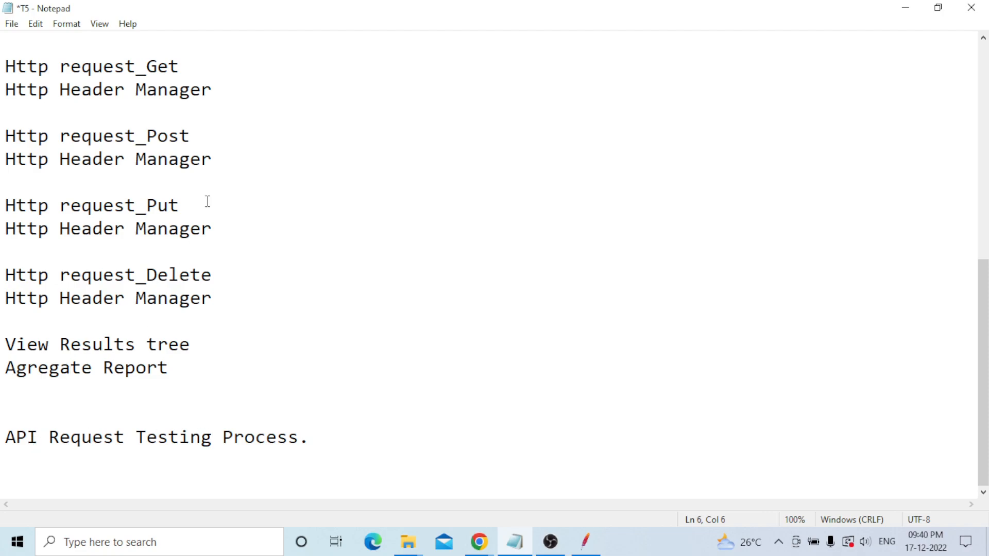
{"action": "scroll", "coordinate": [237, 358], "scroll_direction": "up", "scroll_amount": 3}
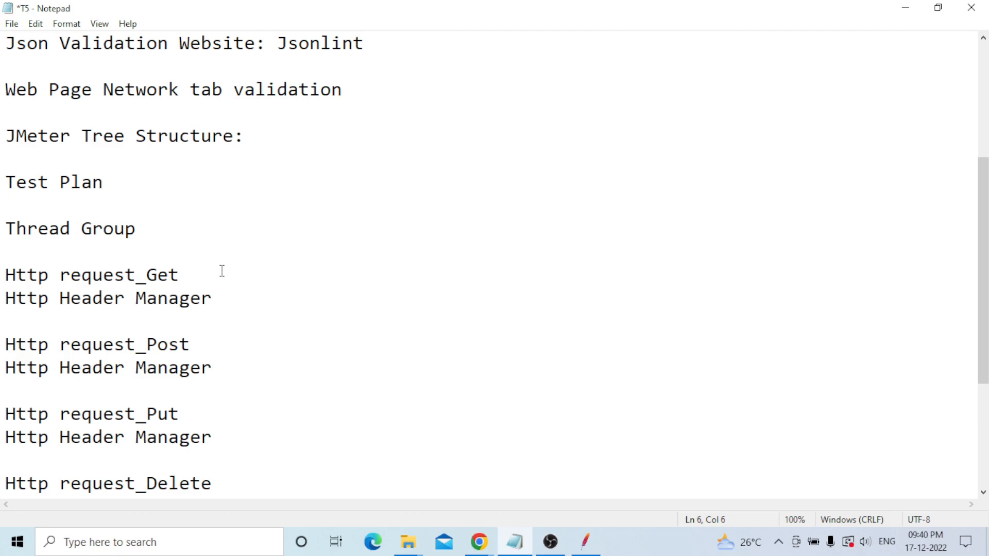
{"action": "scroll", "coordinate": [221, 270], "scroll_direction": "up", "scroll_amount": 3}
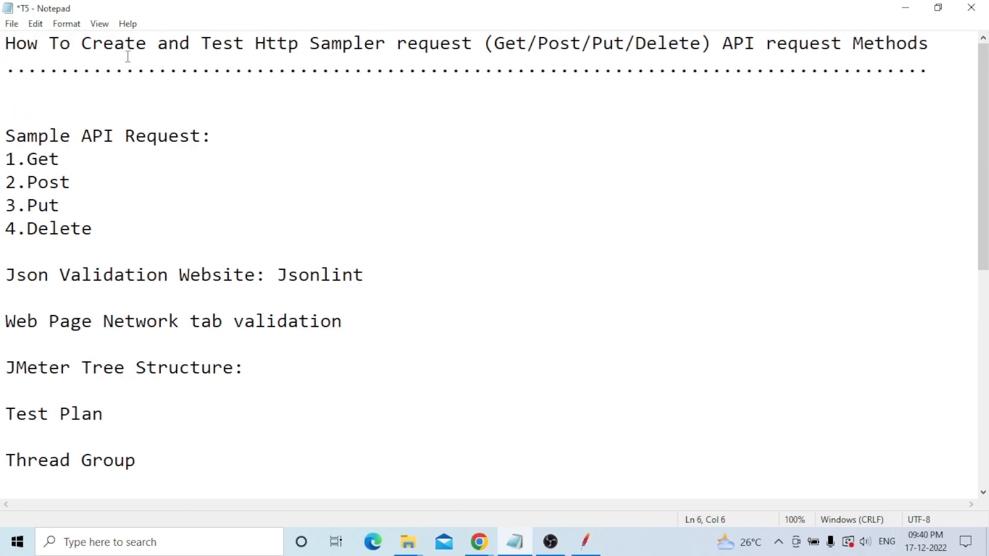
Step: Switch to Apache JMeter, maximize its window and add a Thread Group to the Test Plan
{"action": "left_click", "coordinate": [581, 547]}
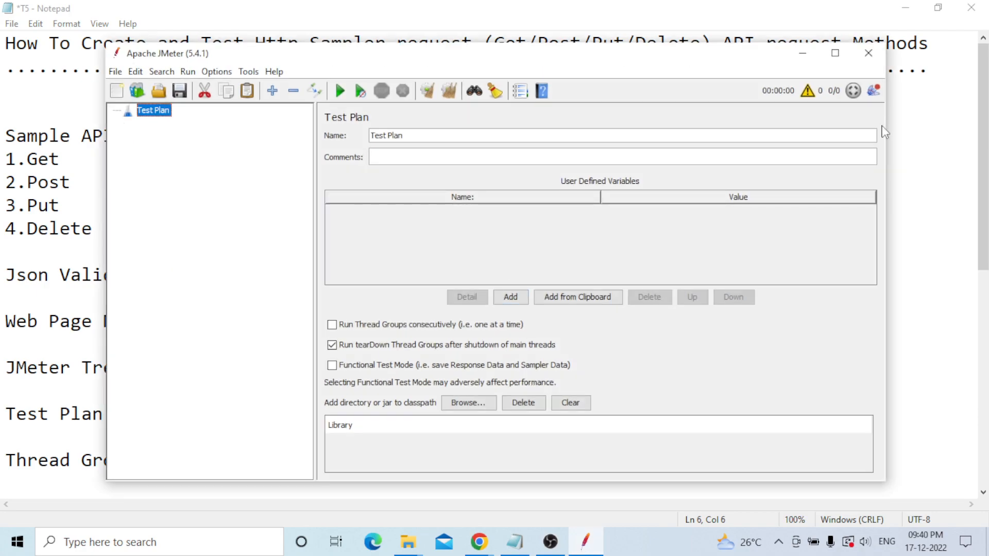
{"action": "left_click", "coordinate": [835, 53]}
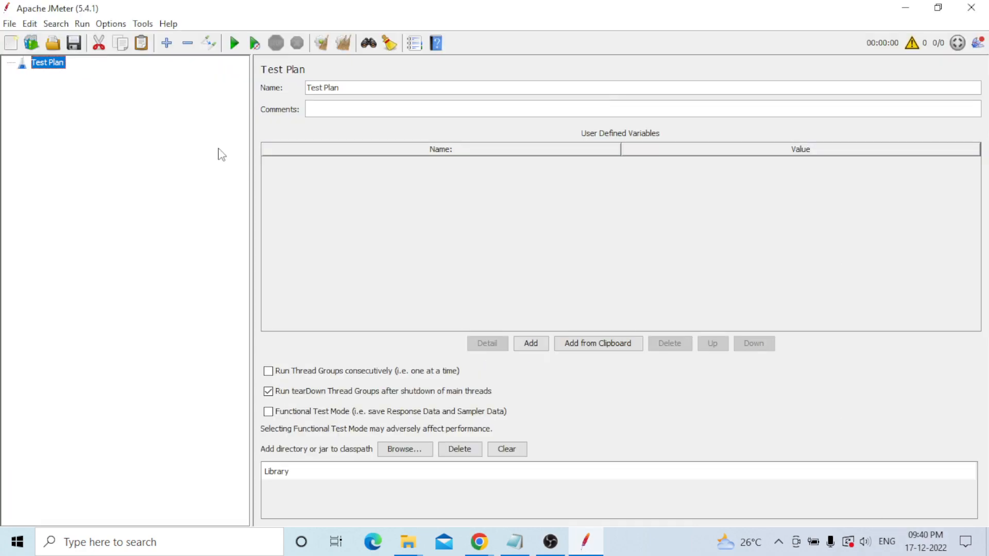
{"action": "right_click", "coordinate": [56, 66]}
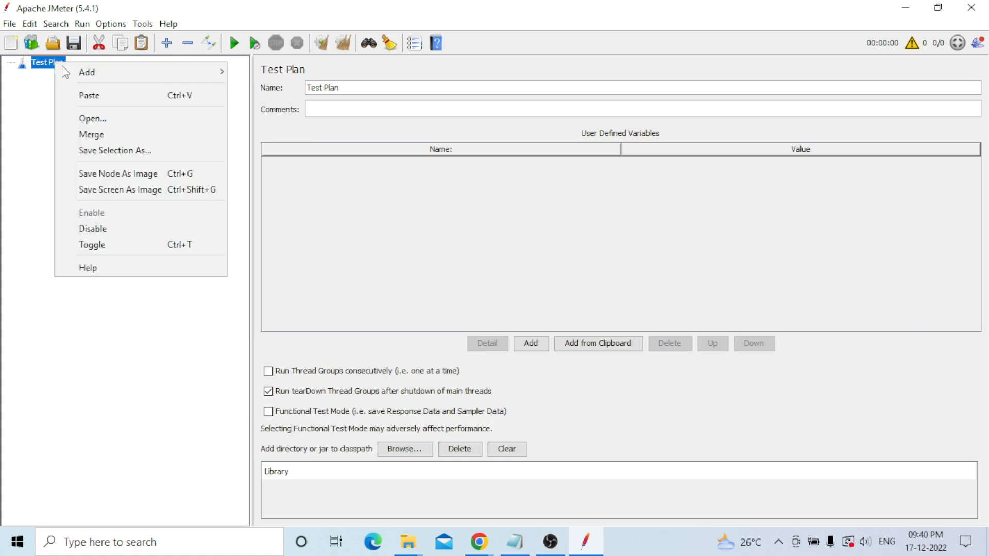
{"action": "mouse_move", "coordinate": [129, 72]}
{"action": "mouse_move", "coordinate": [281, 72]}
{"action": "left_click", "coordinate": [377, 76]}
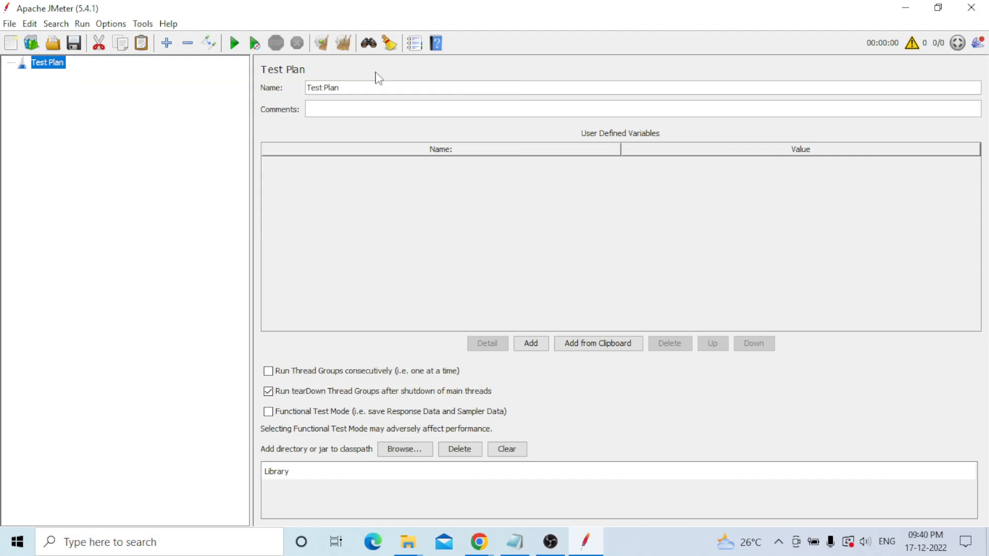
Step: Add an HTTP Request sampler to the Thread Group
{"action": "right_click", "coordinate": [87, 76]}
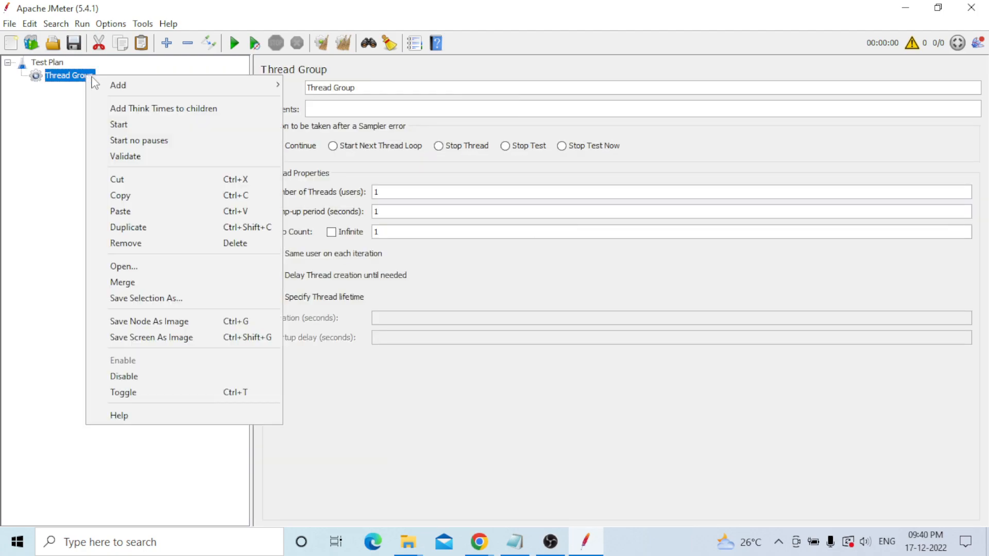
{"action": "mouse_move", "coordinate": [158, 87]}
{"action": "mouse_move", "coordinate": [305, 92]}
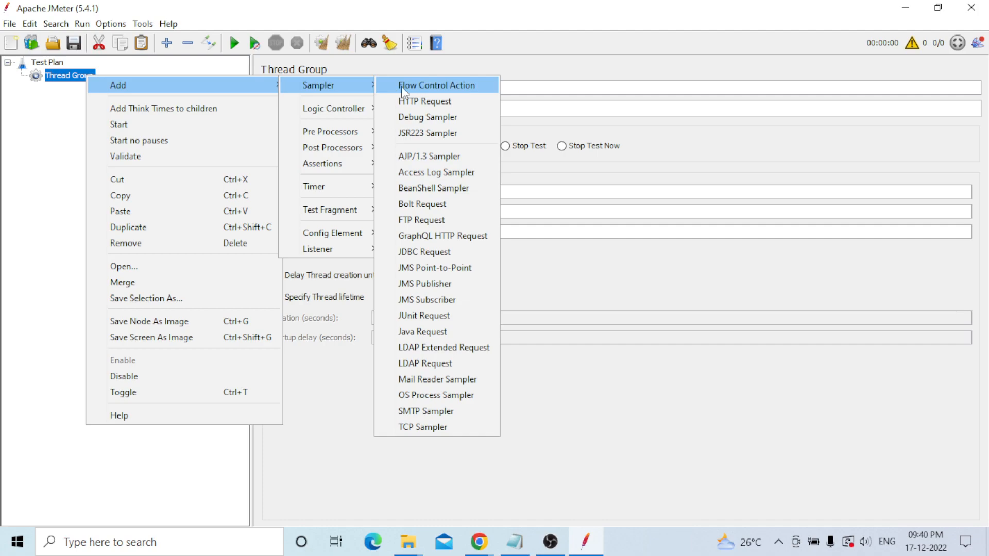
{"action": "left_click", "coordinate": [416, 100]}
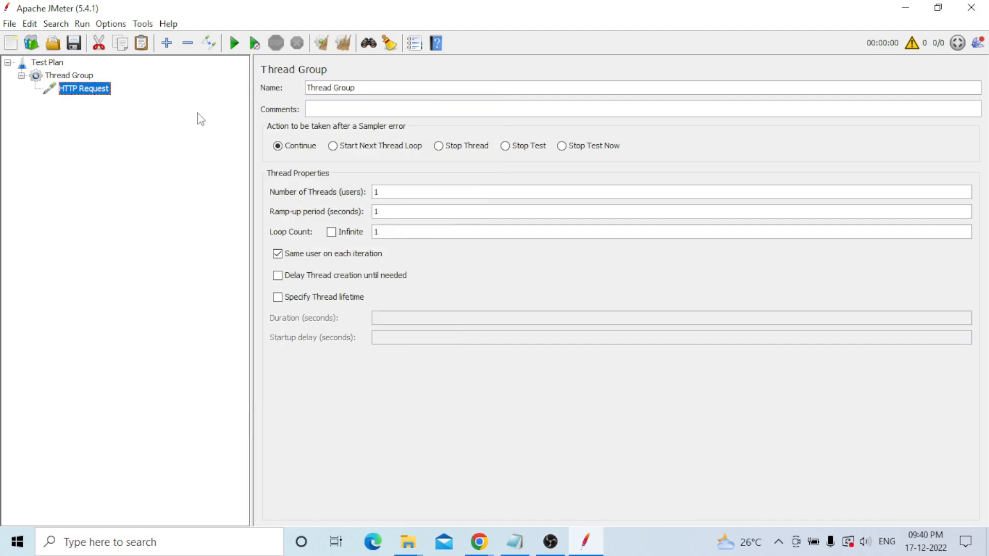
Step: Add an HTTP Header Manager config element under the HTTP Request sampler
{"action": "right_click", "coordinate": [101, 89]}
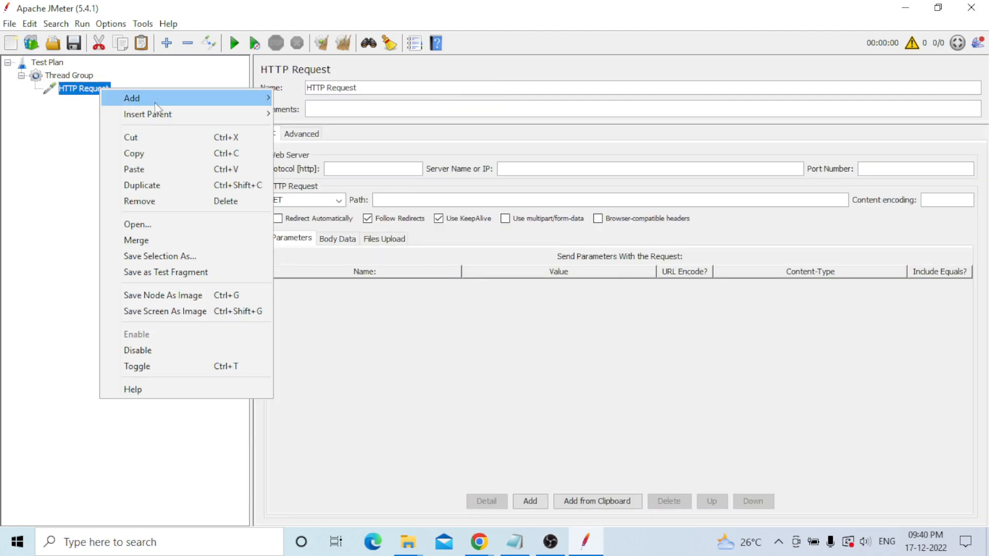
{"action": "mouse_move", "coordinate": [251, 103]}
{"action": "mouse_move", "coordinate": [308, 107]}
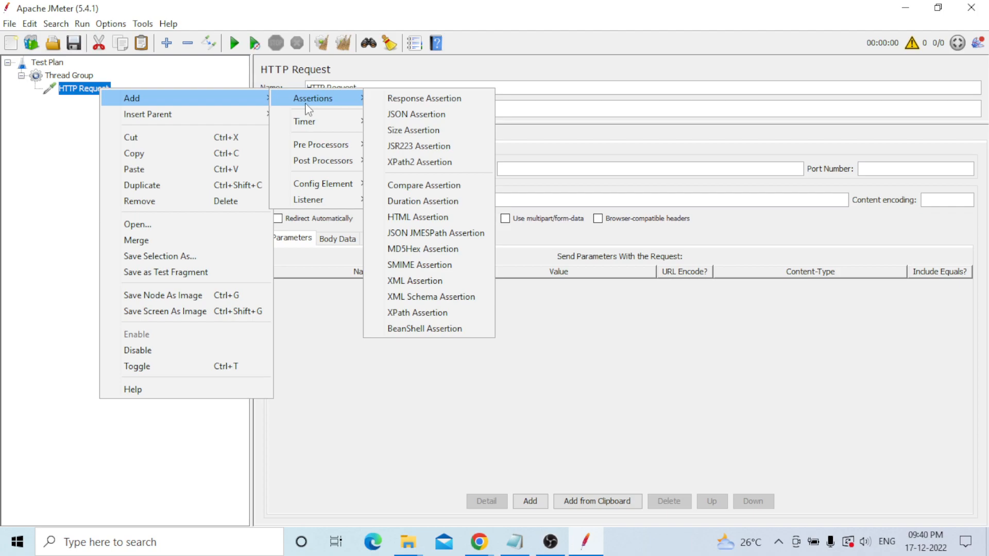
{"action": "mouse_move", "coordinate": [310, 186]}
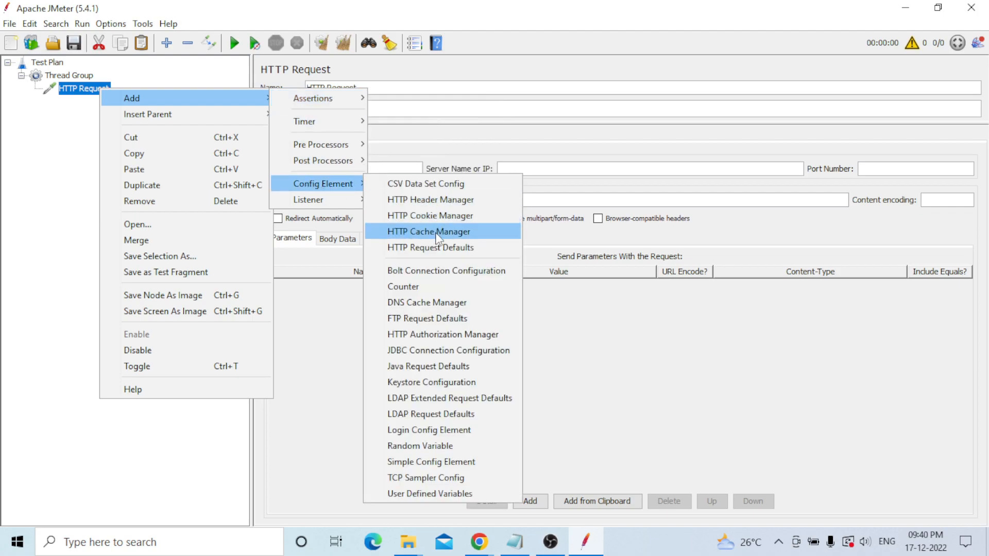
{"action": "left_click", "coordinate": [450, 200]}
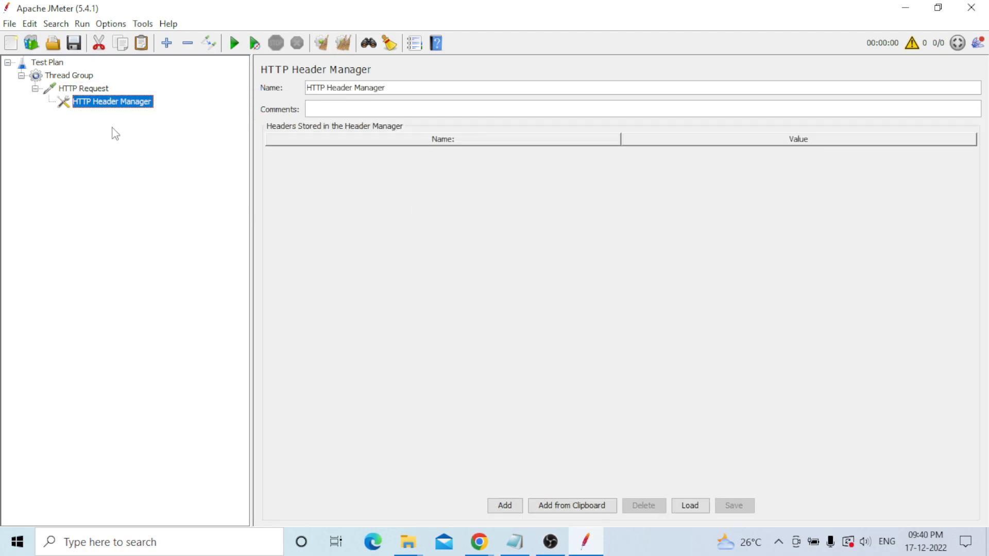
Step: Copy the HTTP Request with its header manager and paste it three times into the Thread Group
{"action": "left_click", "coordinate": [78, 89]}
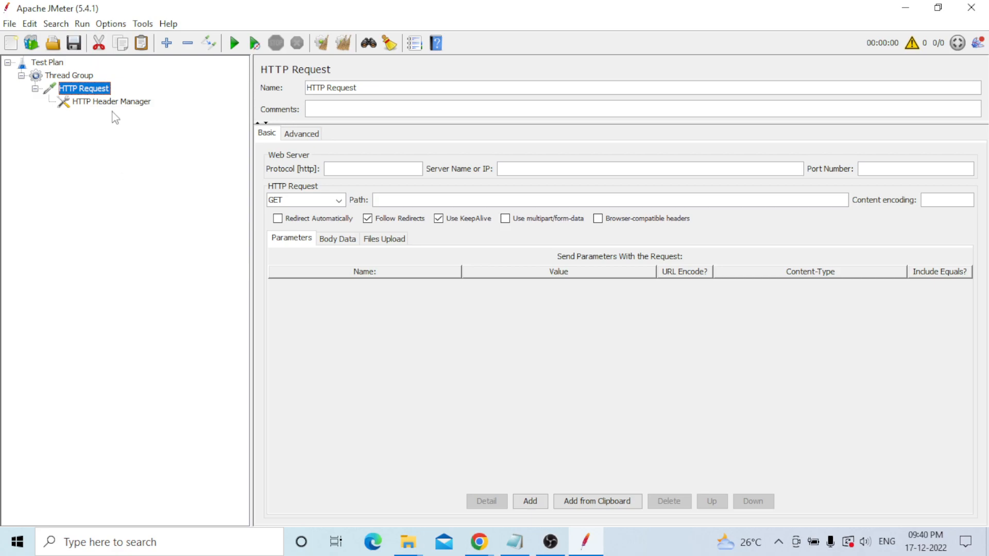
{"action": "left_click", "coordinate": [78, 76]}
{"action": "key", "text": "ctrl+v"}
{"action": "key", "text": "ctrl+v"}
{"action": "key", "text": "ctrl+v"}
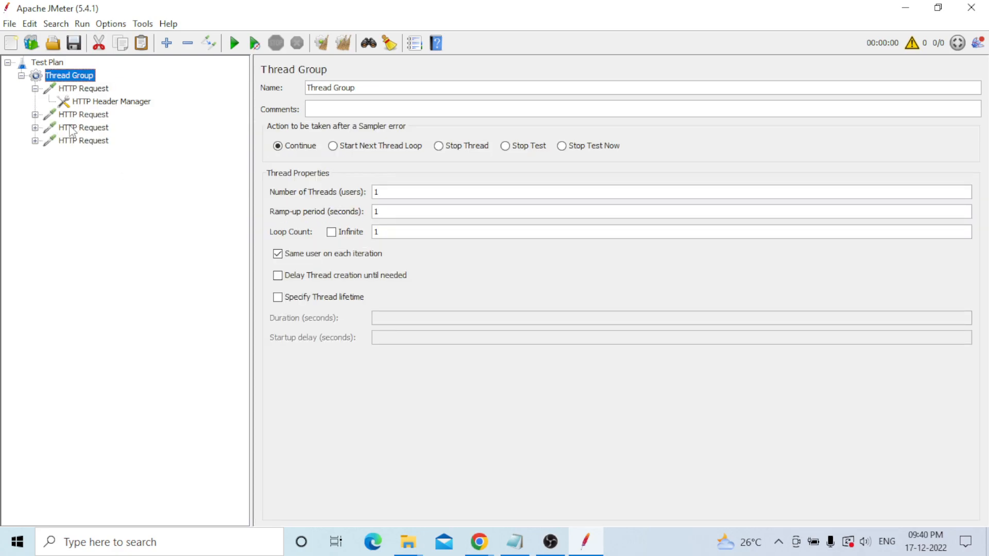
Step: Expand the three pasted HTTP Requests to check their header managers, and collapse them again
{"action": "left_click", "coordinate": [83, 143]}
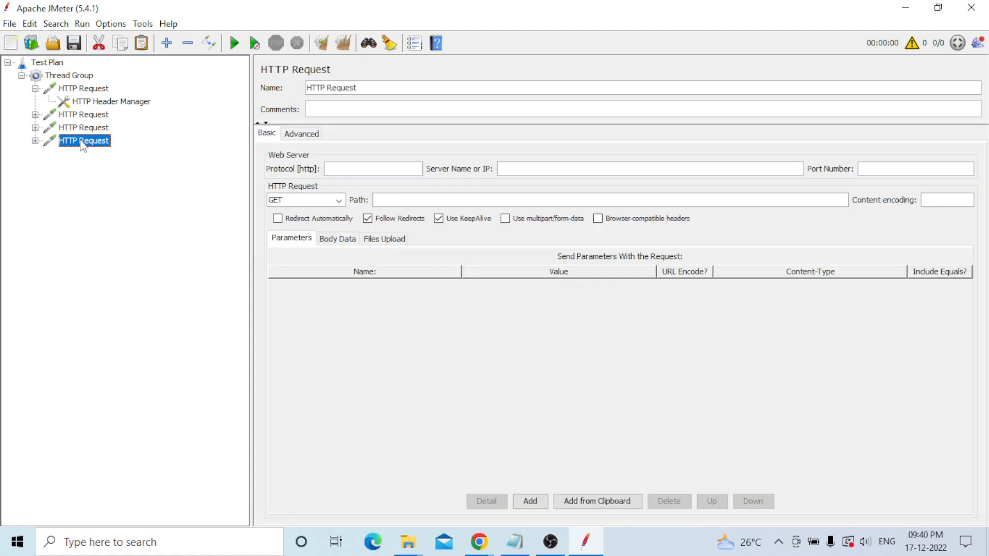
{"action": "left_click", "coordinate": [35, 140]}
{"action": "left_click", "coordinate": [35, 127]}
{"action": "left_click", "coordinate": [35, 114]}
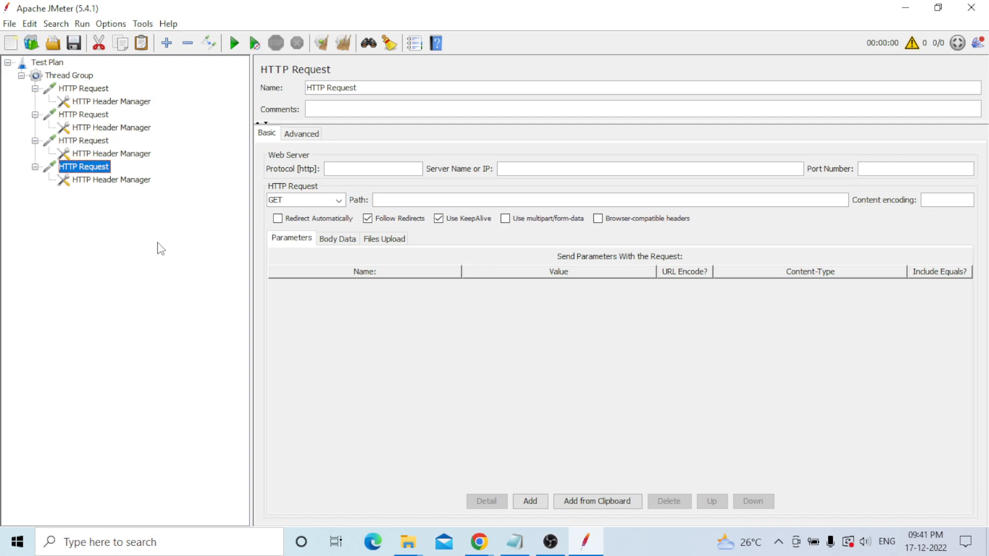
{"action": "left_click", "coordinate": [35, 167]}
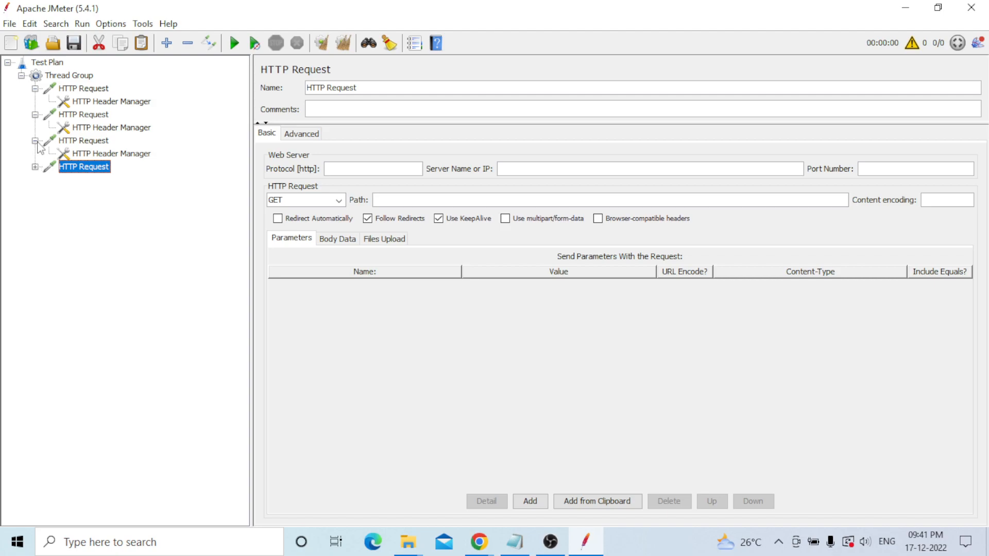
{"action": "left_click", "coordinate": [35, 141]}
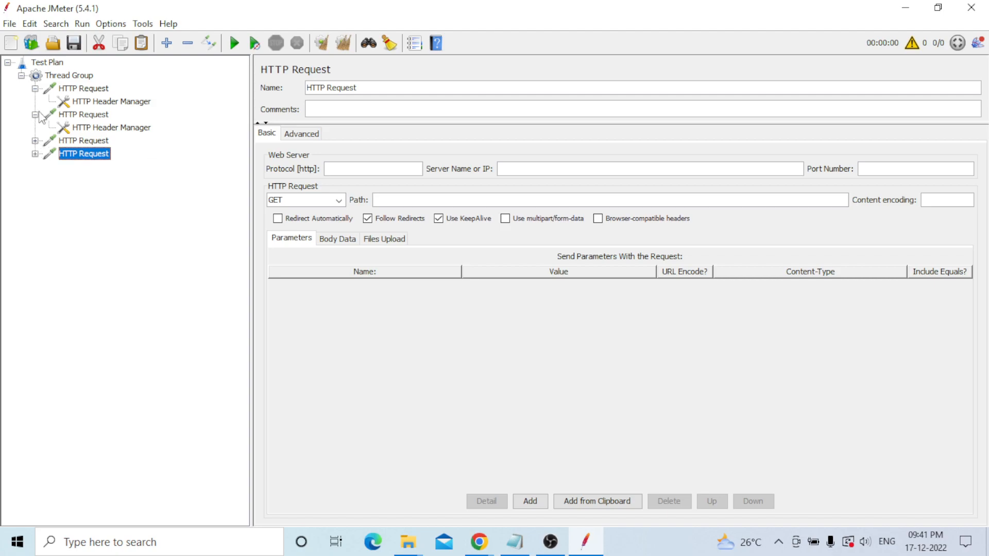
{"action": "left_click", "coordinate": [34, 114]}
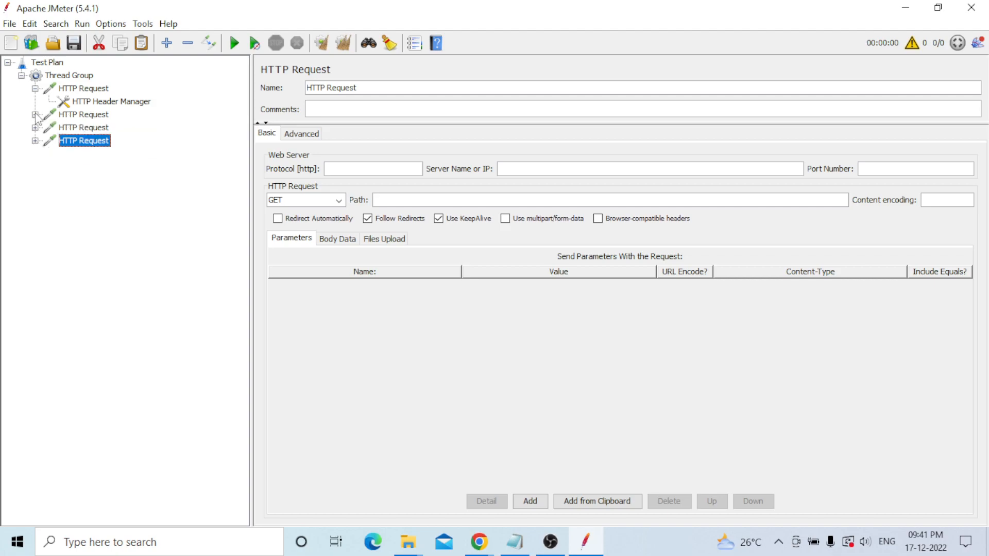
Step: Rename the first HTTP Request sampler to HTTP Request_Get
{"action": "left_click", "coordinate": [76, 89]}
{"action": "left_click", "coordinate": [366, 87]}
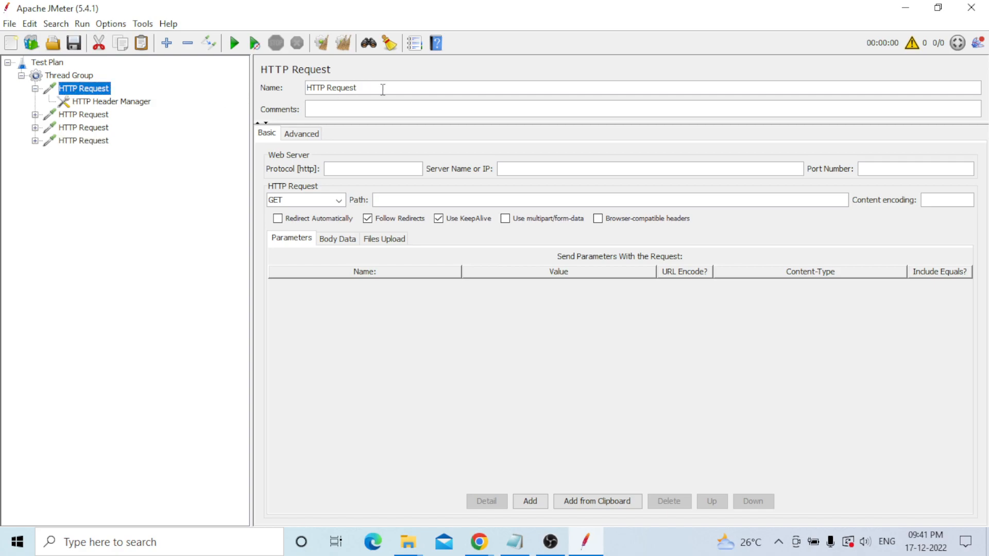
{"action": "type", "text": "_Get"}
Step: Rename the second HTTP Request sampler to HTTP Request_Post and set its method to POST
{"action": "left_click", "coordinate": [81, 114]}
{"action": "left_click", "coordinate": [373, 89]}
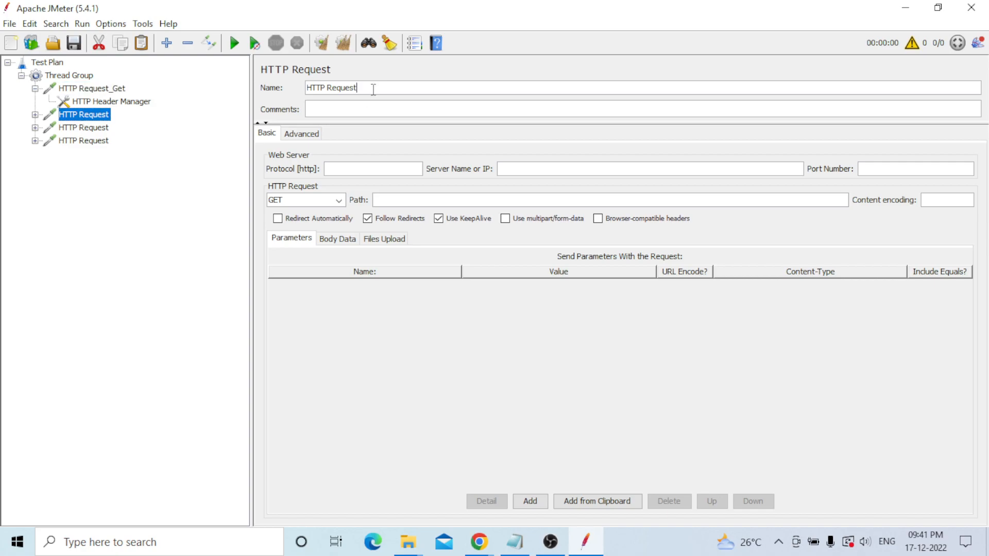
{"action": "type", "text": "_Post"}
{"action": "left_click", "coordinate": [339, 200]}
{"action": "left_click", "coordinate": [335, 223]}
Step: Rename the third HTTP Request sampler to HTTP Request_Put and set its method to PUT
{"action": "left_click", "coordinate": [93, 128]}
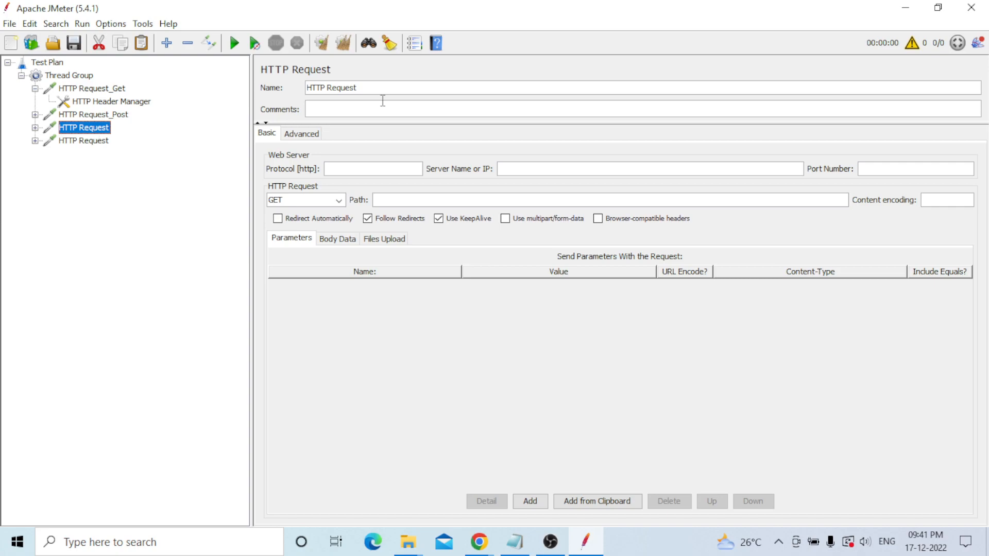
{"action": "left_click", "coordinate": [376, 86]}
{"action": "type", "text": "_Put"}
{"action": "left_click", "coordinate": [339, 201]}
{"action": "left_click", "coordinate": [288, 249]}
Step: Rename the fourth HTTP Request sampler to HTTP Request_Delete and set its method to DELETE
{"action": "left_click", "coordinate": [105, 142]}
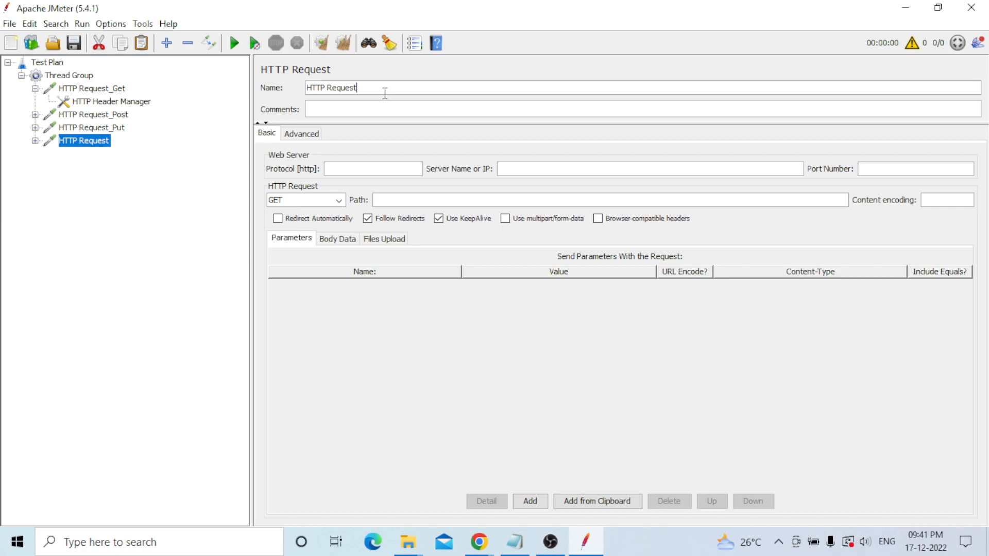
{"action": "type", "text": "_Delete"}
{"action": "left_click", "coordinate": [325, 194]}
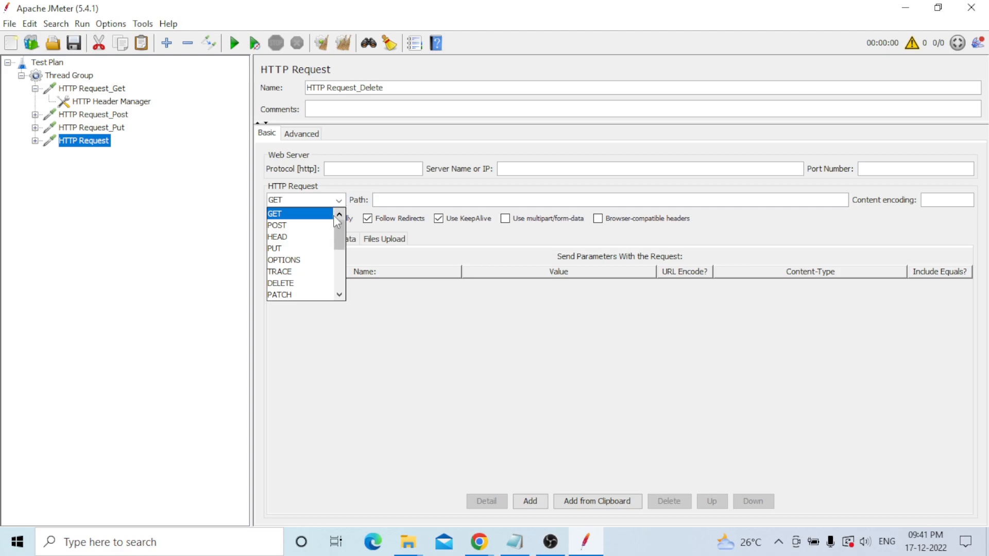
{"action": "left_click", "coordinate": [294, 285]}
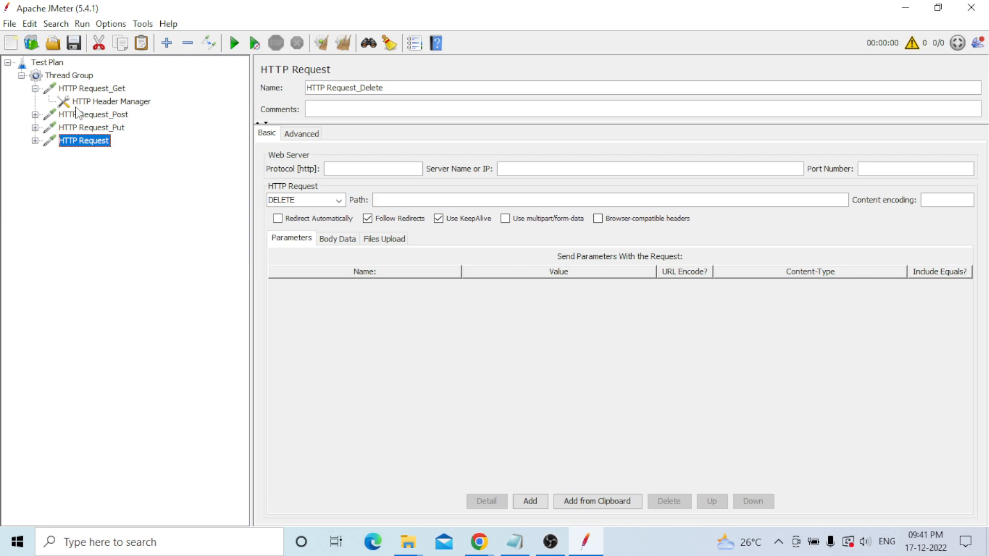
Step: Add a View Results Tree listener to the Thread Group and select the Thread Group again
{"action": "left_click", "coordinate": [70, 76]}
{"action": "right_click", "coordinate": [69, 76]}
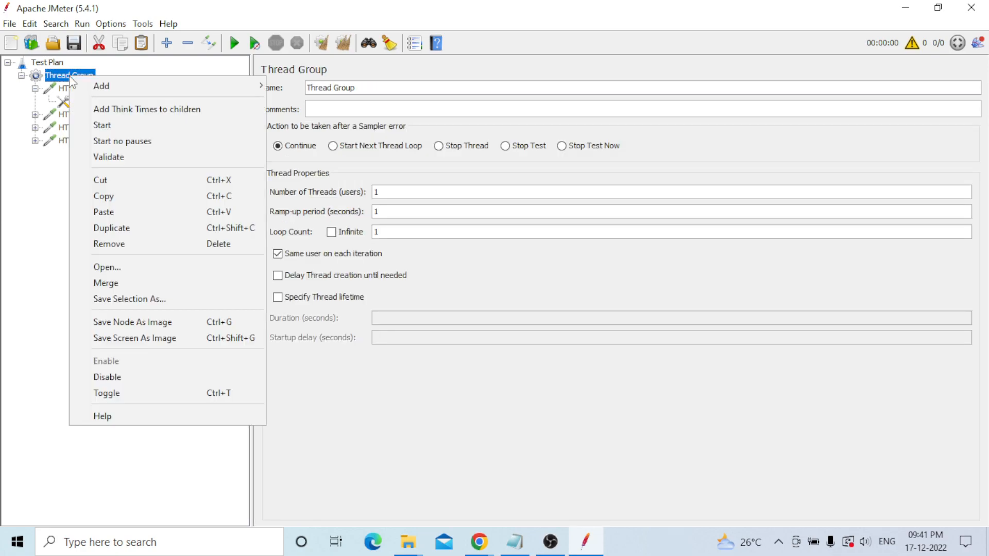
{"action": "mouse_move", "coordinate": [235, 85]}
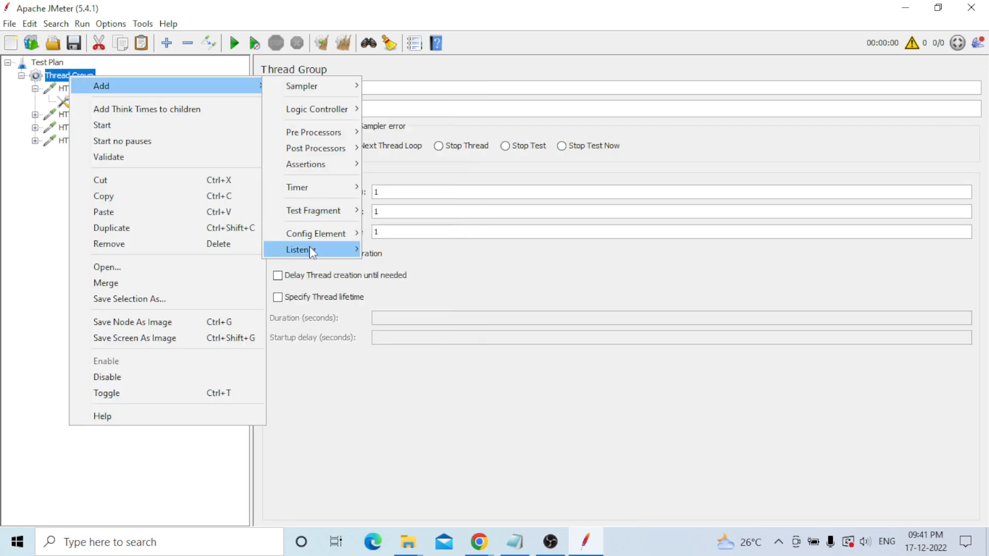
{"action": "mouse_move", "coordinate": [309, 250]}
{"action": "left_click", "coordinate": [437, 239]}
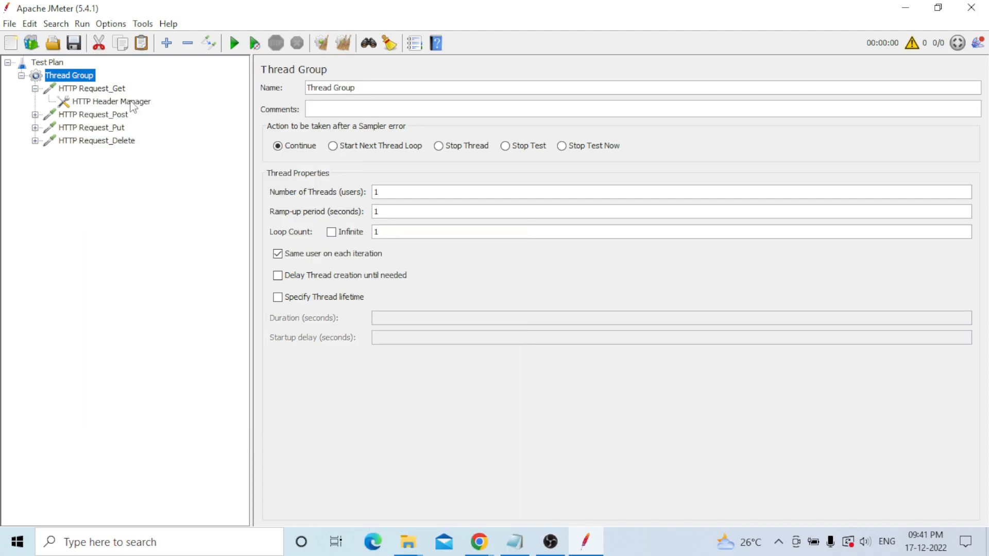
{"action": "left_click", "coordinate": [90, 78]}
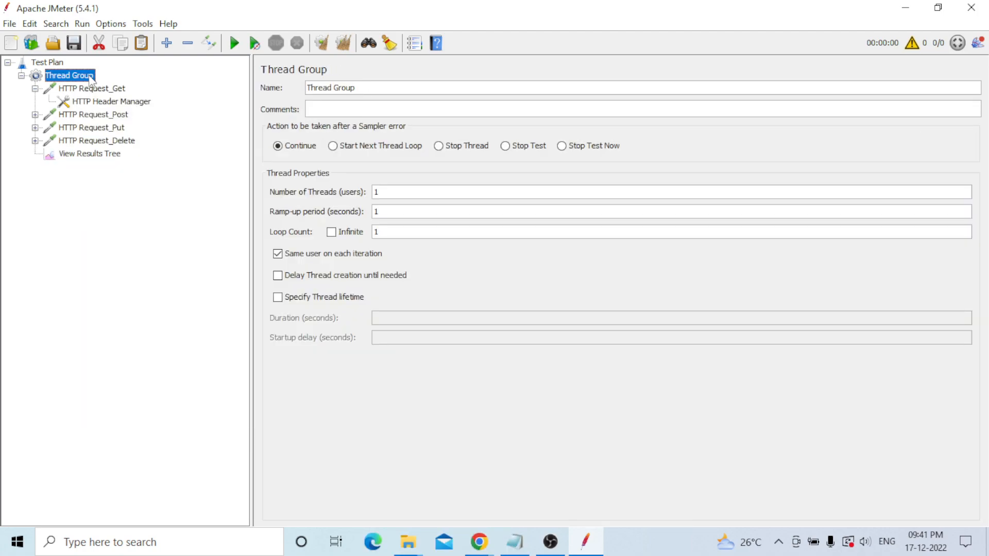
Step: Add an Aggregate Report listener to the Thread Group and disable it
{"action": "right_click", "coordinate": [90, 77]}
{"action": "mouse_move", "coordinate": [255, 86]}
{"action": "mouse_move", "coordinate": [317, 90]}
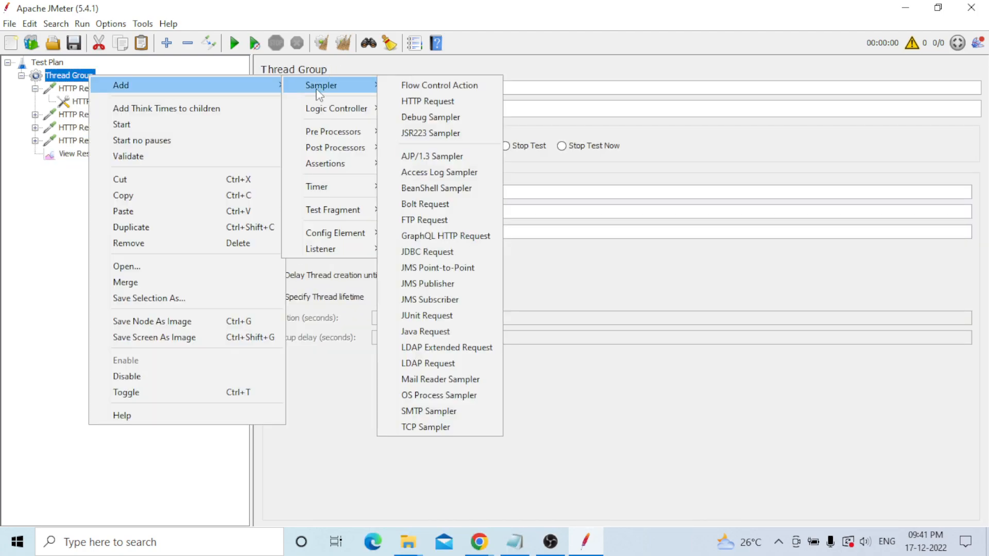
{"action": "mouse_move", "coordinate": [344, 246]}
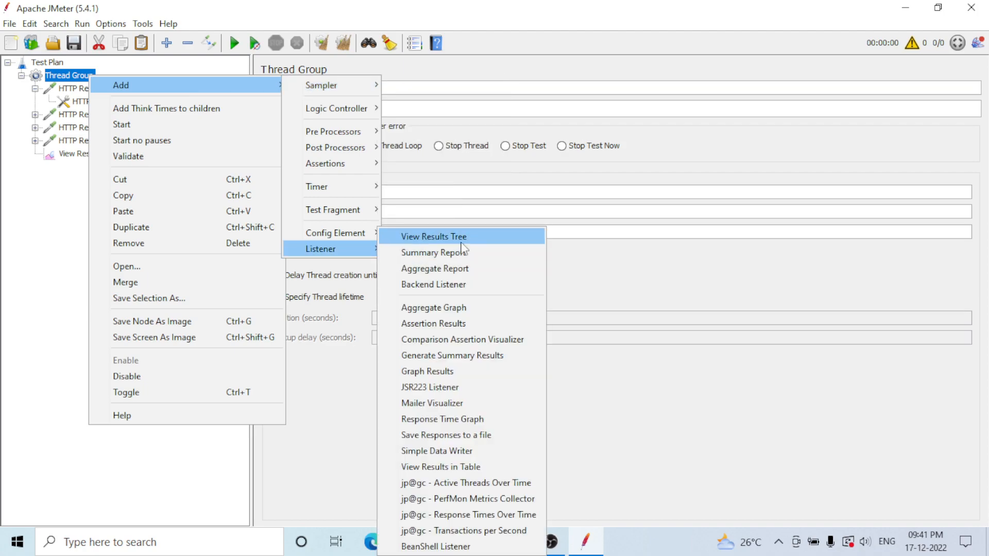
{"action": "left_click", "coordinate": [435, 269]}
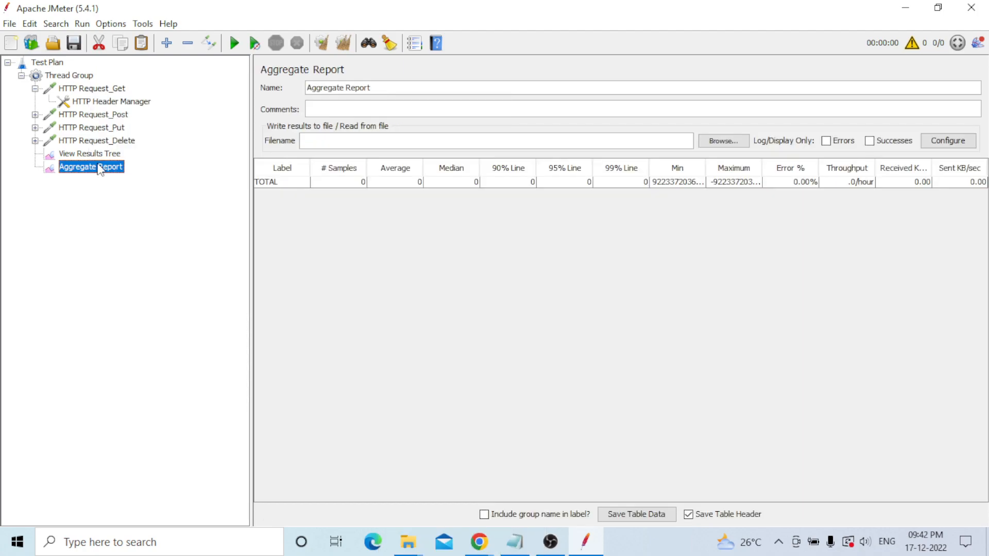
{"action": "right_click", "coordinate": [99, 170]}
{"action": "left_click", "coordinate": [131, 408]}
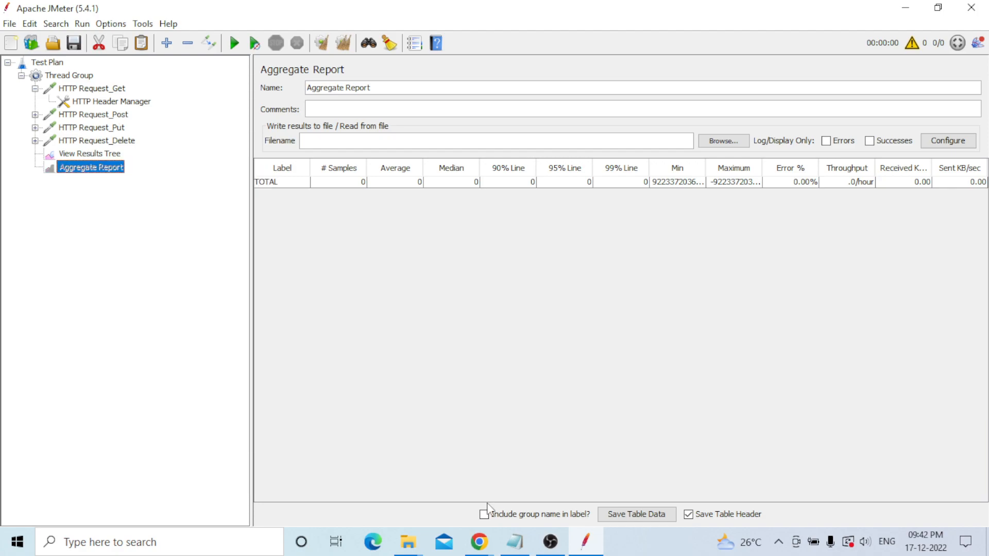
Step: Switch to Chrome, open the Reqres site and go to its list of sample API requests
{"action": "mouse_move", "coordinate": [480, 547]}
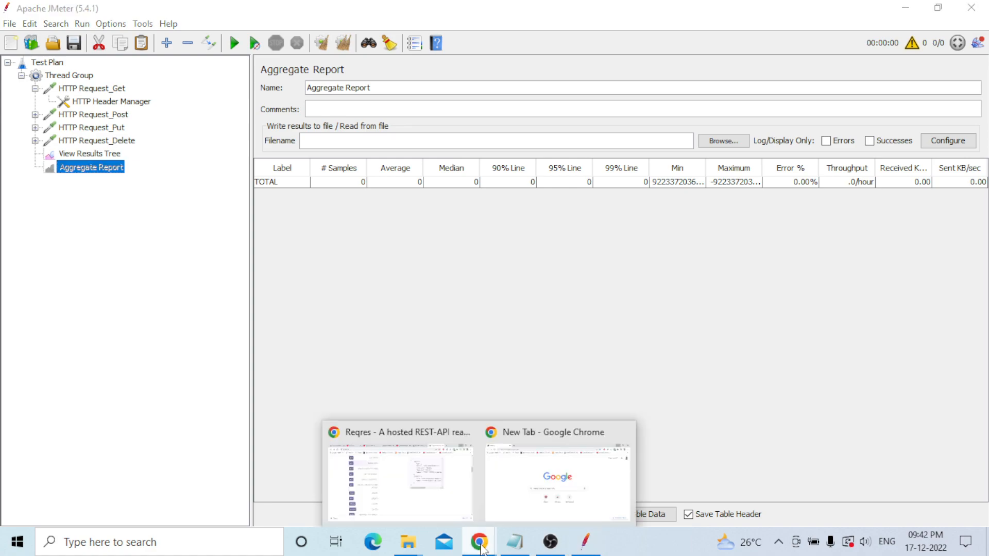
{"action": "left_click", "coordinate": [562, 480]}
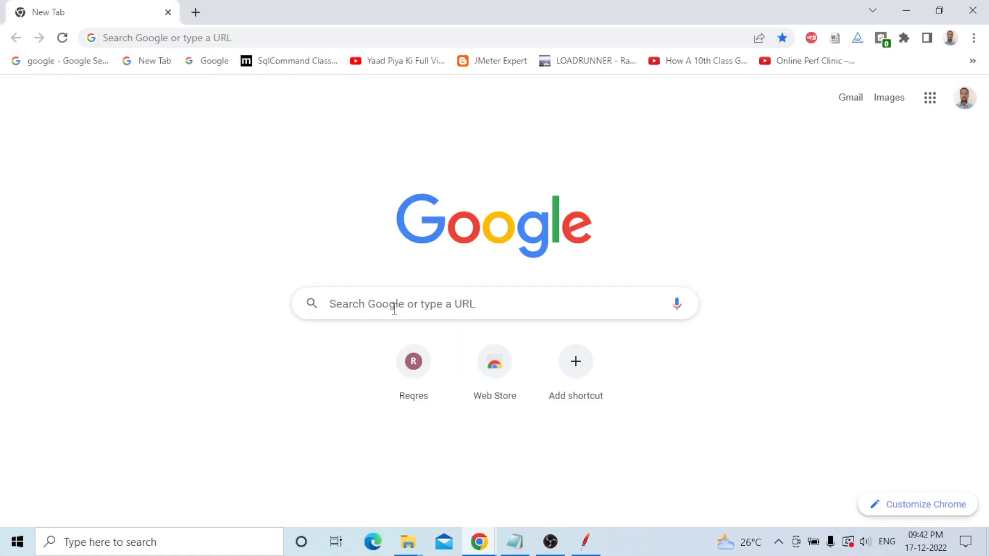
{"action": "left_click", "coordinate": [428, 390]}
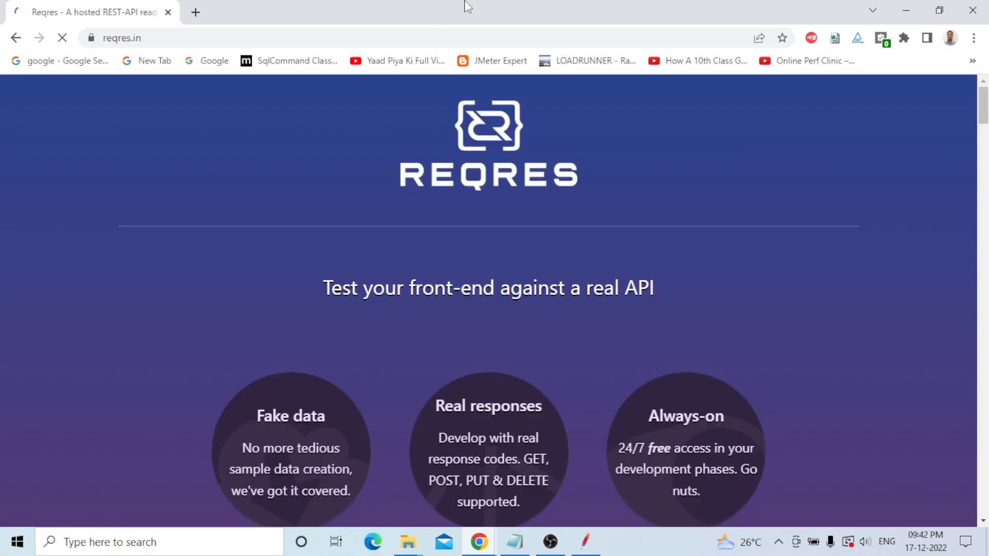
{"action": "scroll", "coordinate": [756, 237], "scroll_direction": "down", "scroll_amount": 3}
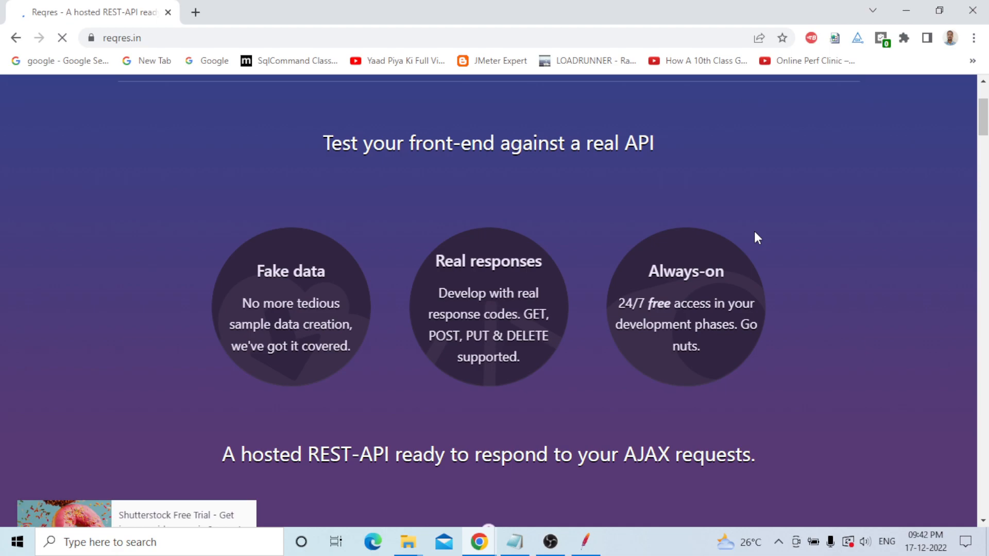
{"action": "scroll", "coordinate": [756, 237], "scroll_direction": "down", "scroll_amount": 15}
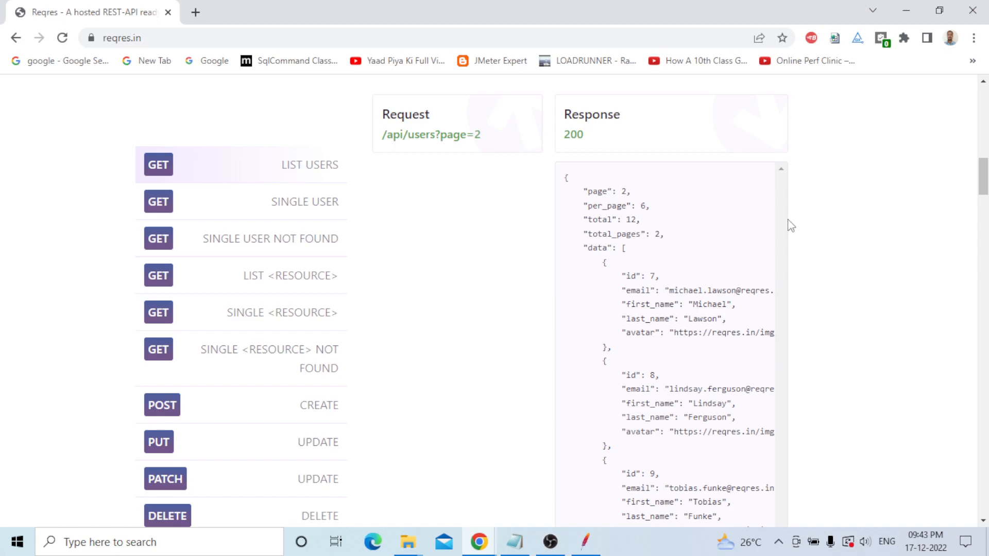
Step: Open the developer tools for network recording, send the SINGLE USER GET request and view its response
{"action": "right_click", "coordinate": [789, 161]}
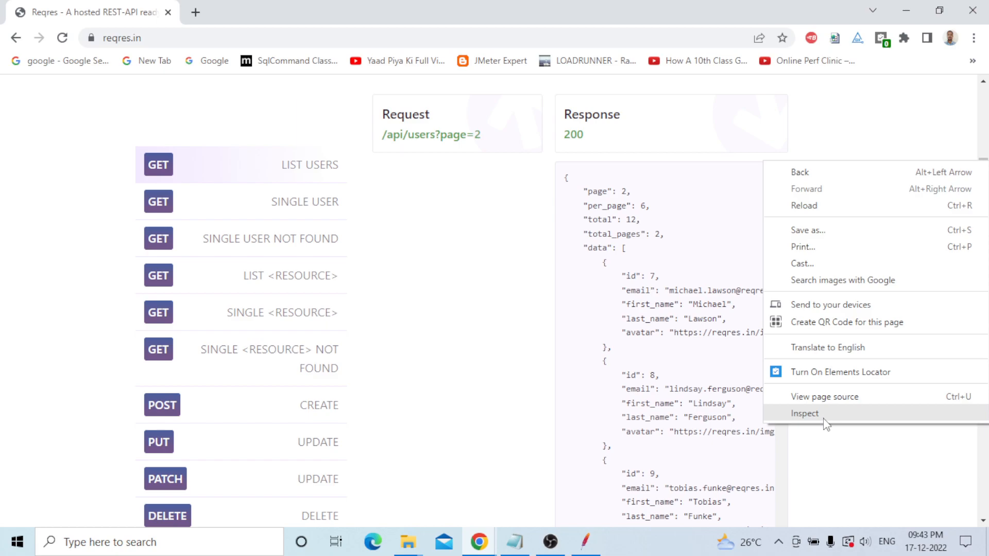
{"action": "left_click", "coordinate": [824, 419]}
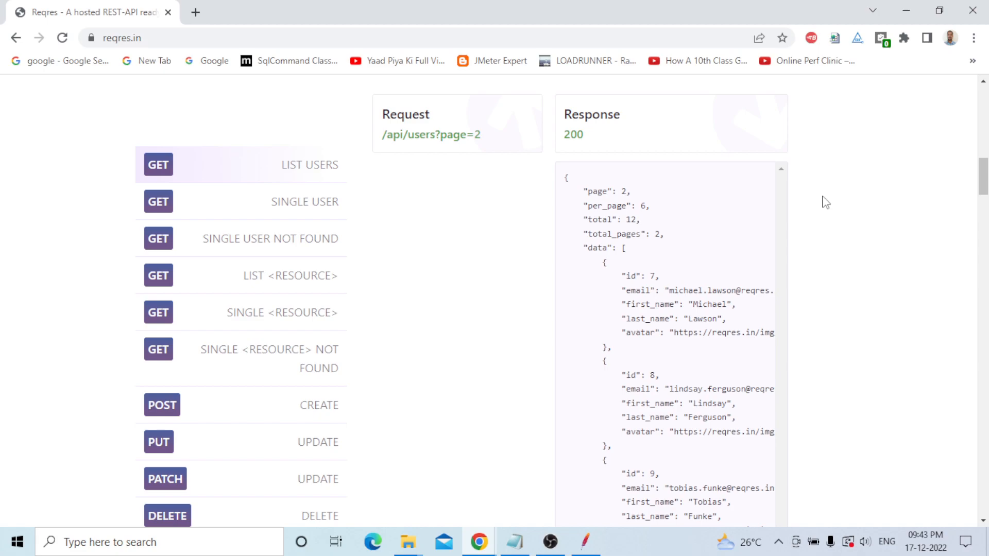
{"action": "key", "text": "ctrl+shift+i"}
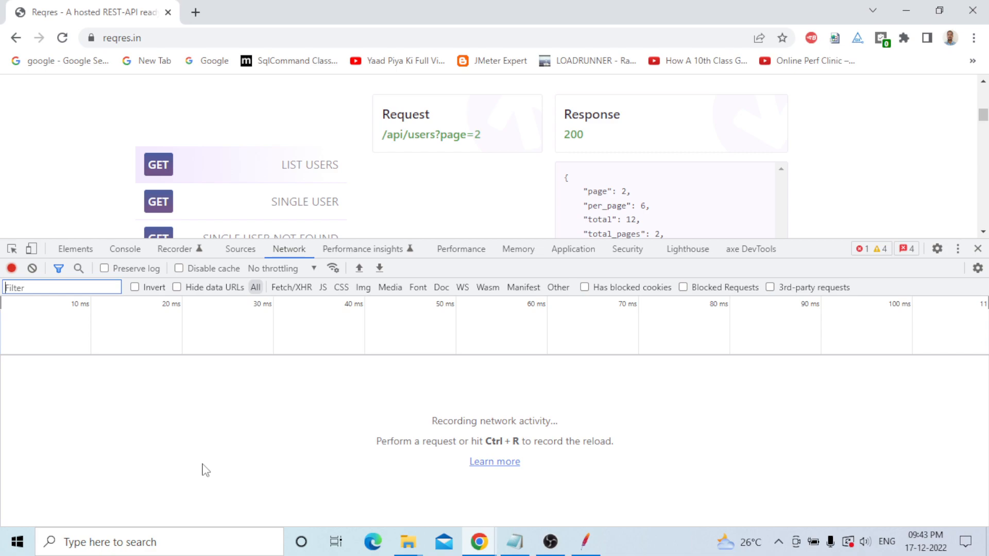
{"action": "left_click", "coordinate": [163, 205]}
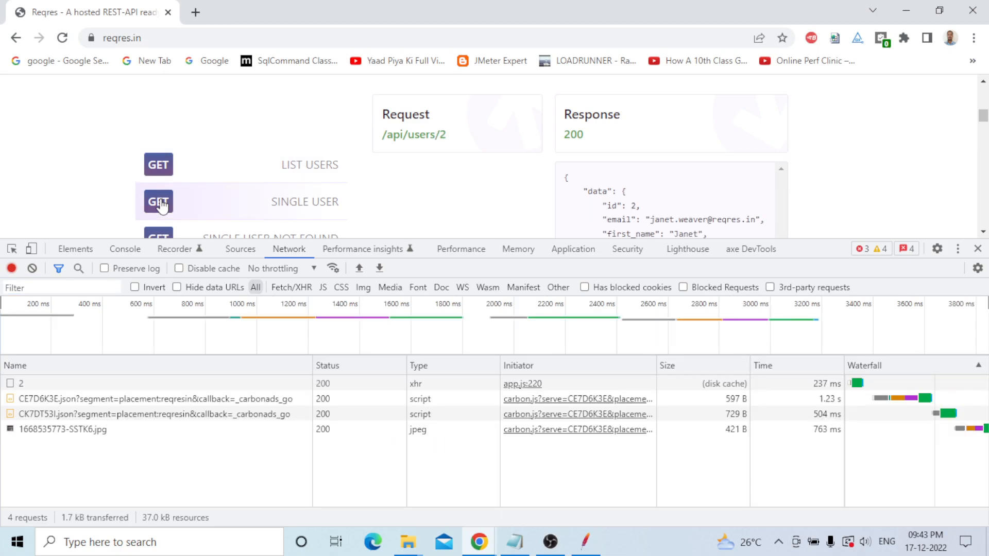
{"action": "left_click", "coordinate": [61, 385]}
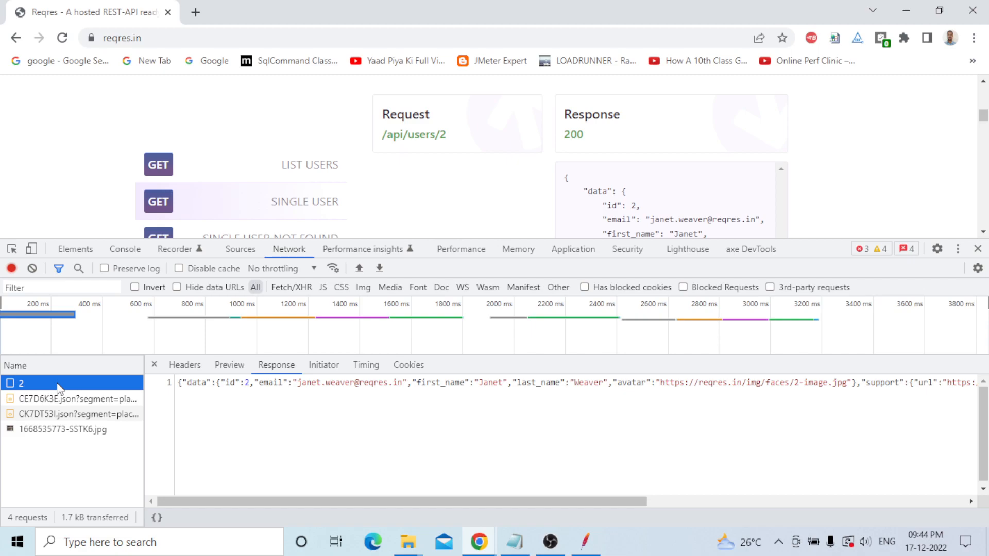
Step: Copy the full SINGLE USER response and format it in JSONLint in a new browser tab
{"action": "left_click", "coordinate": [380, 400]}
{"action": "key", "text": "ctrl+a"}
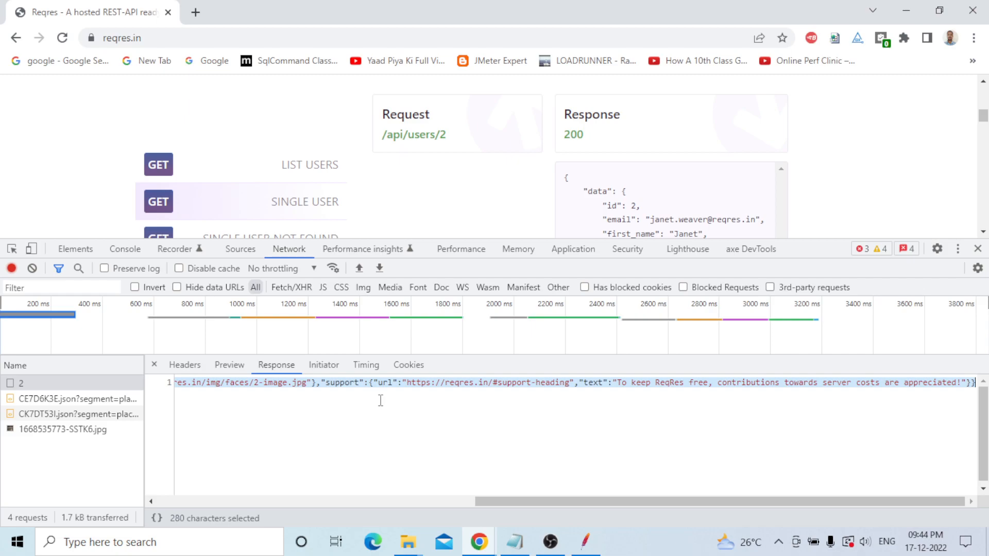
{"action": "key", "text": "ctrl+t"}
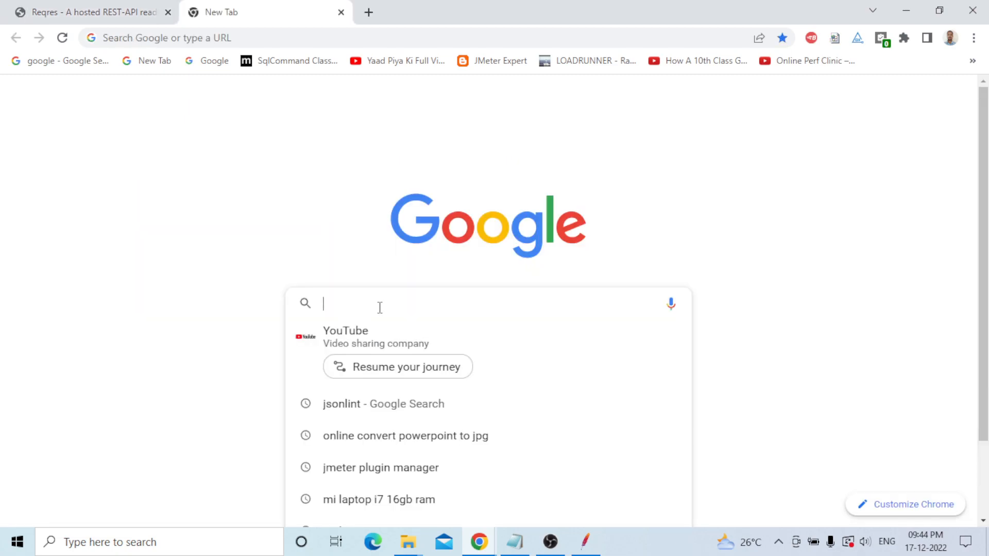
{"action": "left_click", "coordinate": [353, 407]}
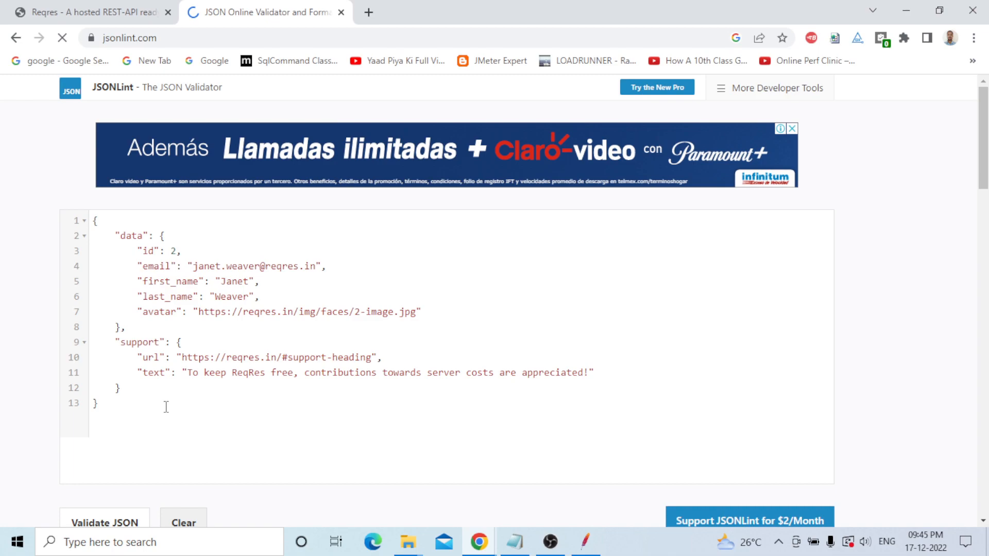
Step: Return to Reqres, examine the SINGLE USER request's headers and select the content-type response header, application/json
{"action": "key", "text": "ctrl+shift+Tab"}
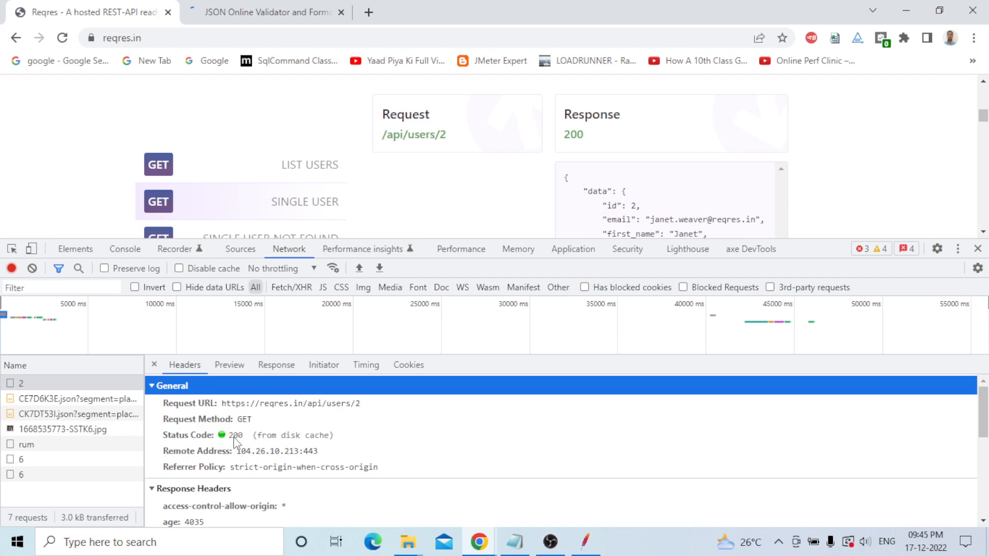
{"action": "left_click", "coordinate": [983, 522]}
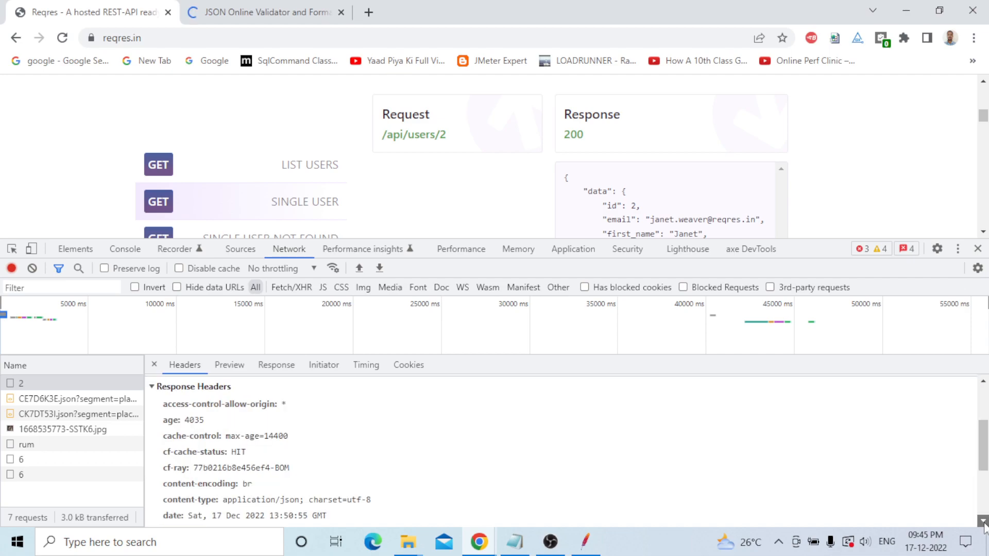
{"action": "left_click", "coordinate": [983, 522]}
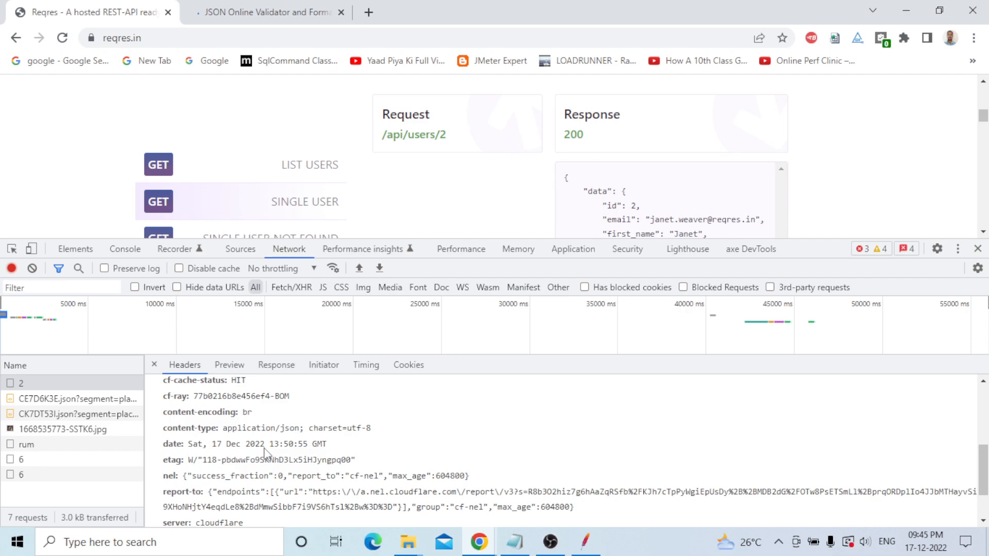
{"action": "left_click_drag", "start_coordinate": [164, 429], "coordinate": [300, 430]}
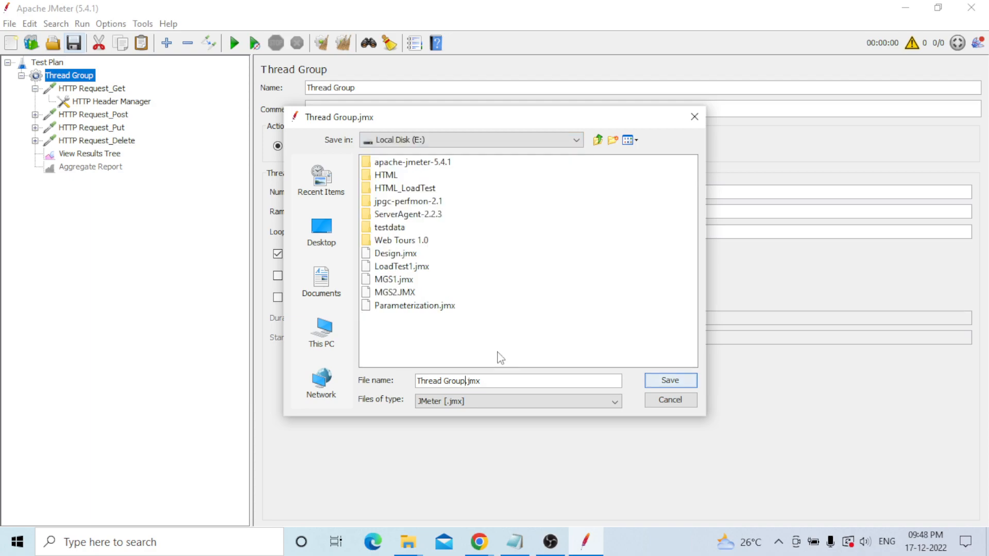
Step: Save the JMeter test plan as API_Test.jmx on Local Disk (E:)
{"action": "key", "text": "shift+Home"}
{"action": "type", "text": "AP"}
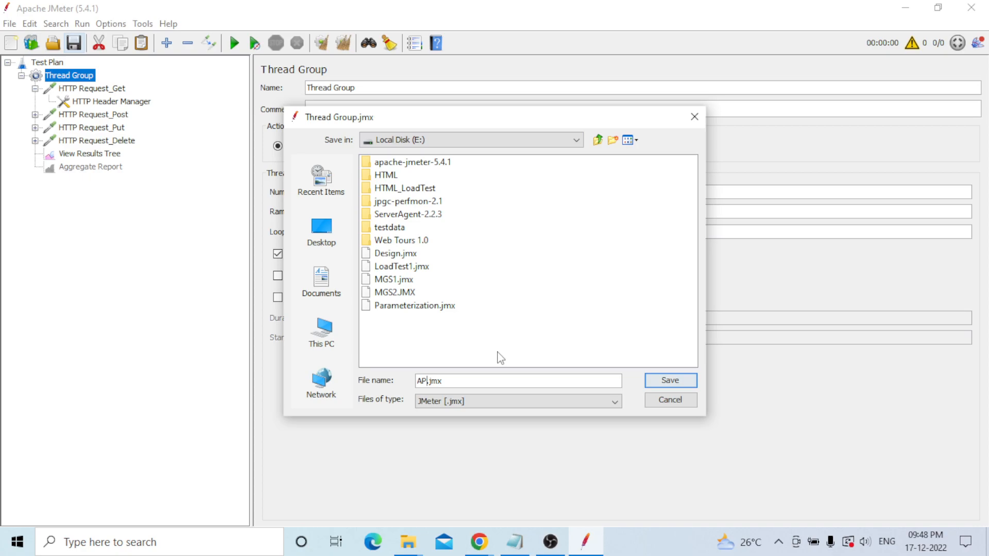
{"action": "type", "text": "I_Test"}
{"action": "left_click", "coordinate": [663, 382]}
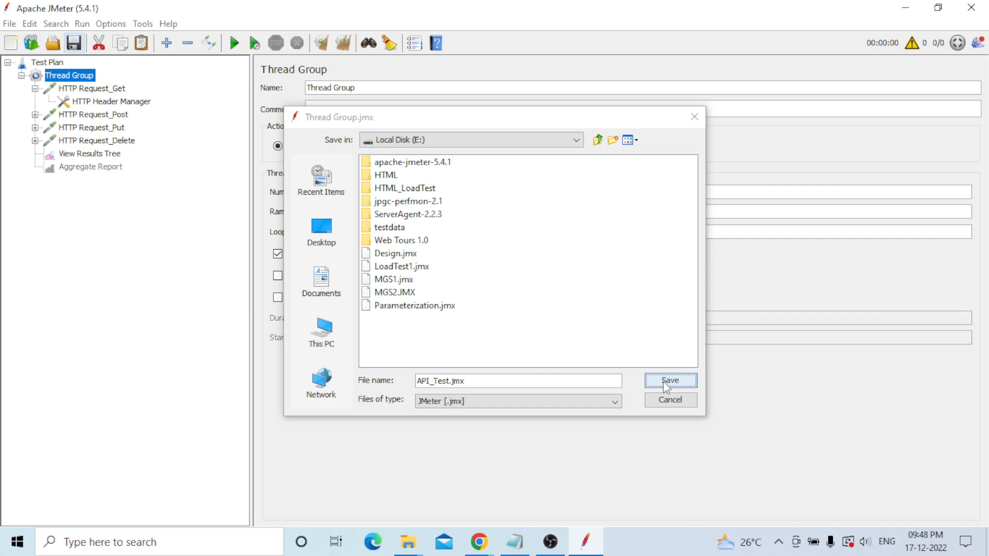
{"action": "left_click", "coordinate": [670, 381]}
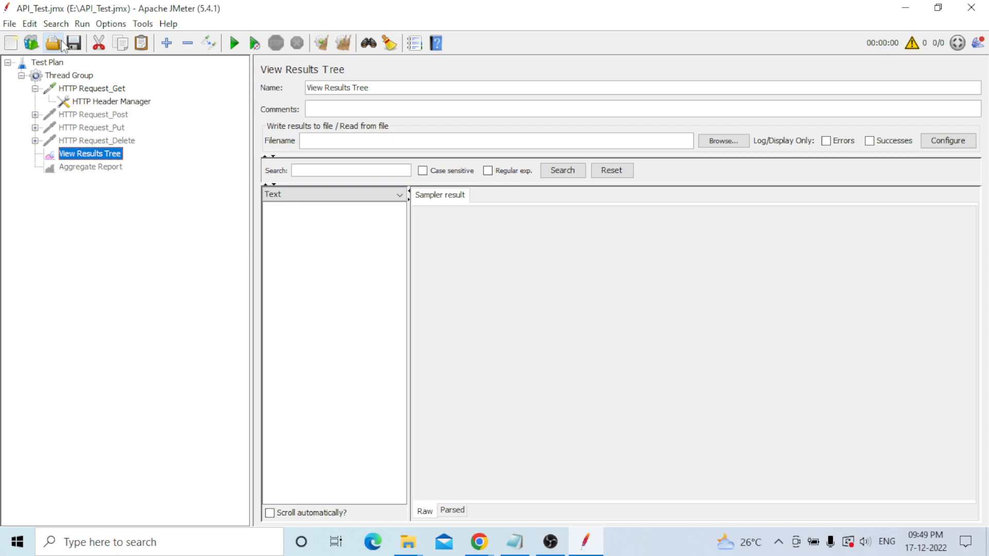
Step: Examine the HTTP Request_Get sample's result, request and response data in View Results Tree
{"action": "left_click", "coordinate": [348, 211]}
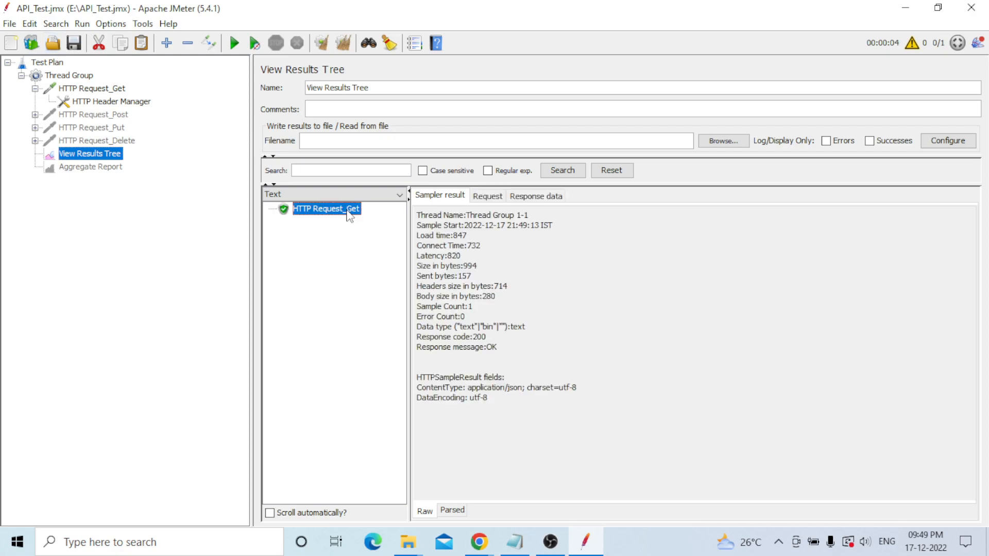
{"action": "left_click", "coordinate": [487, 195]}
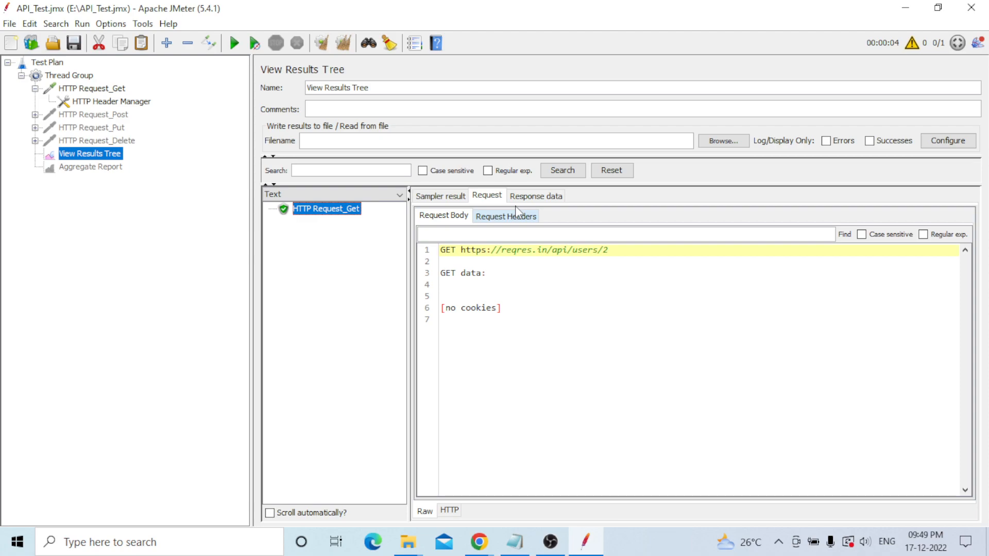
{"action": "left_click", "coordinate": [536, 195]}
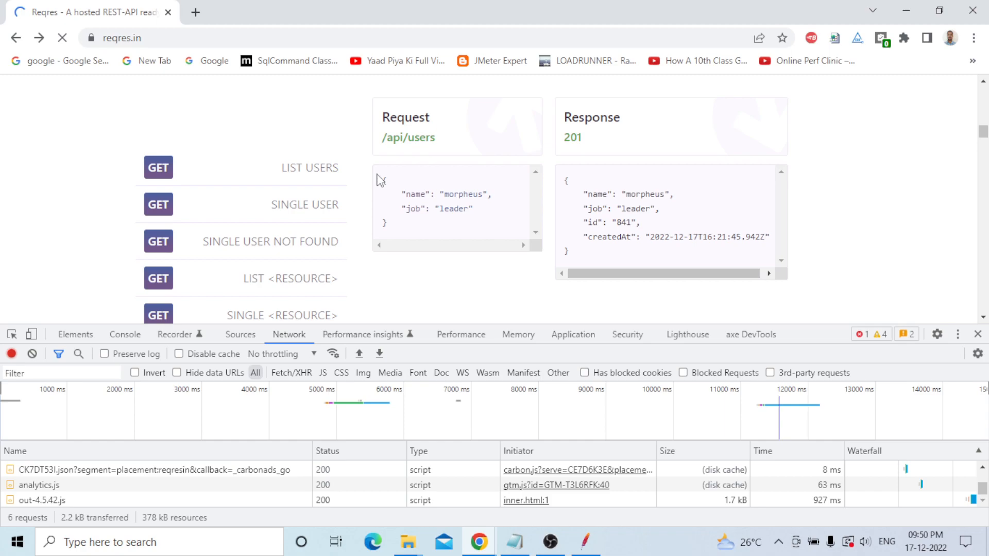
Step: Examine the headers of the POST users request on Reqres, enlarging the request list and the developer tools
{"action": "left_click", "coordinate": [427, 501]}
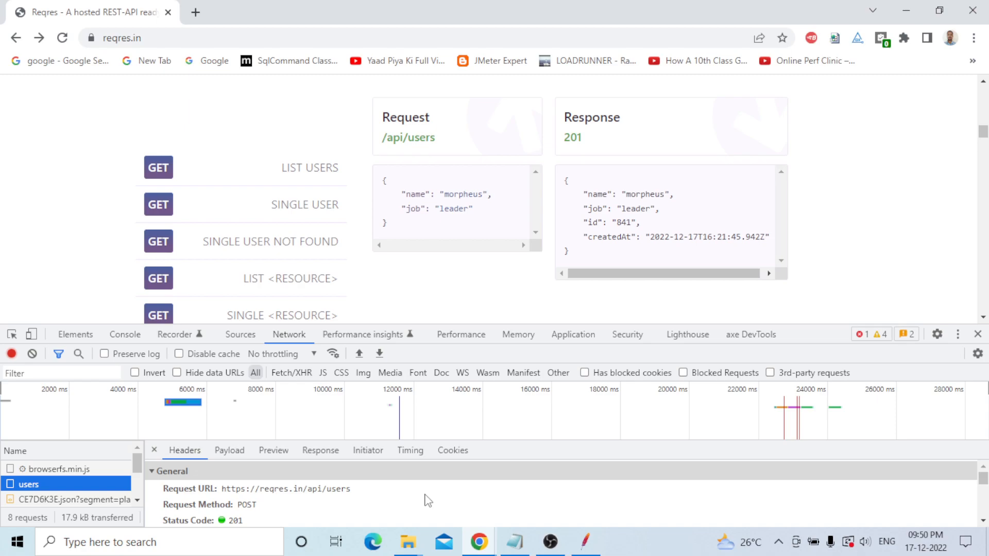
{"action": "left_click_drag", "start_coordinate": [144, 493], "coordinate": [371, 495]}
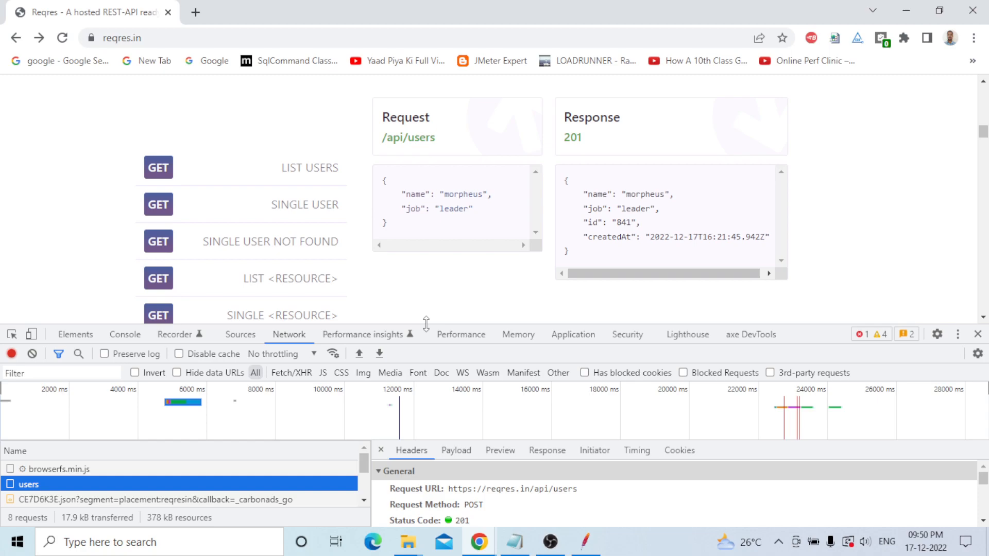
{"action": "left_click_drag", "start_coordinate": [426, 324], "coordinate": [426, 270]}
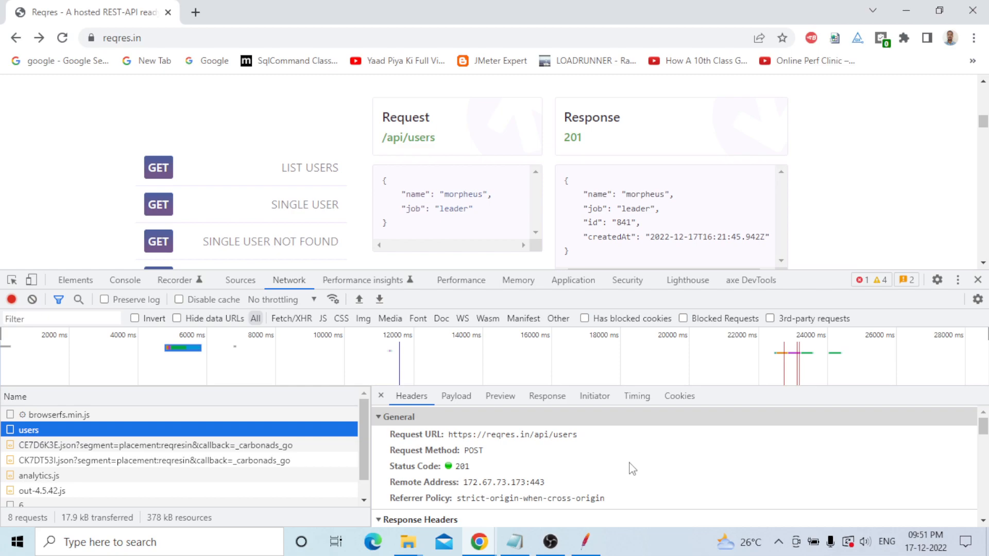
Step: Set the path of HTTP Request_Post to /api/users in JMeter
{"action": "left_click", "coordinate": [492, 553]}
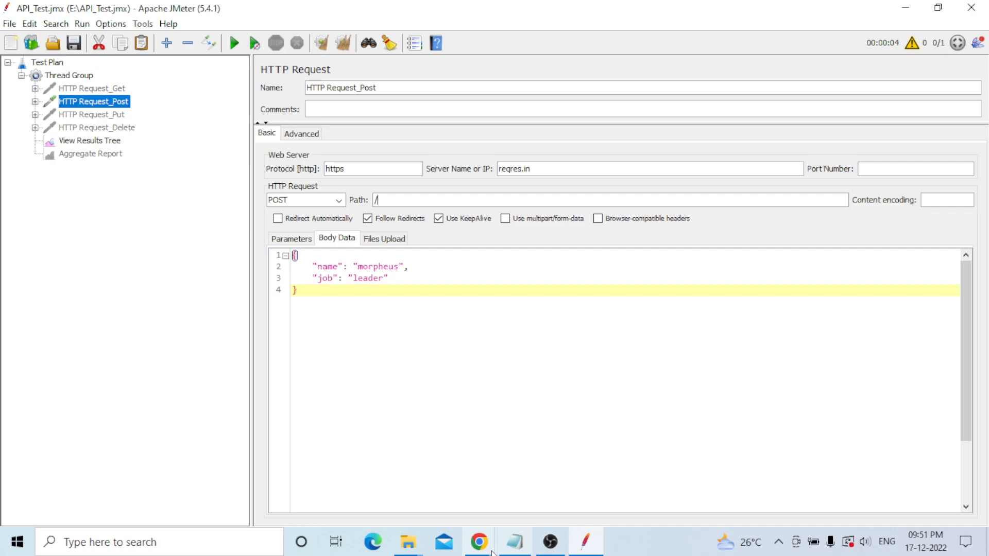
{"action": "type", "text": "api/users"}
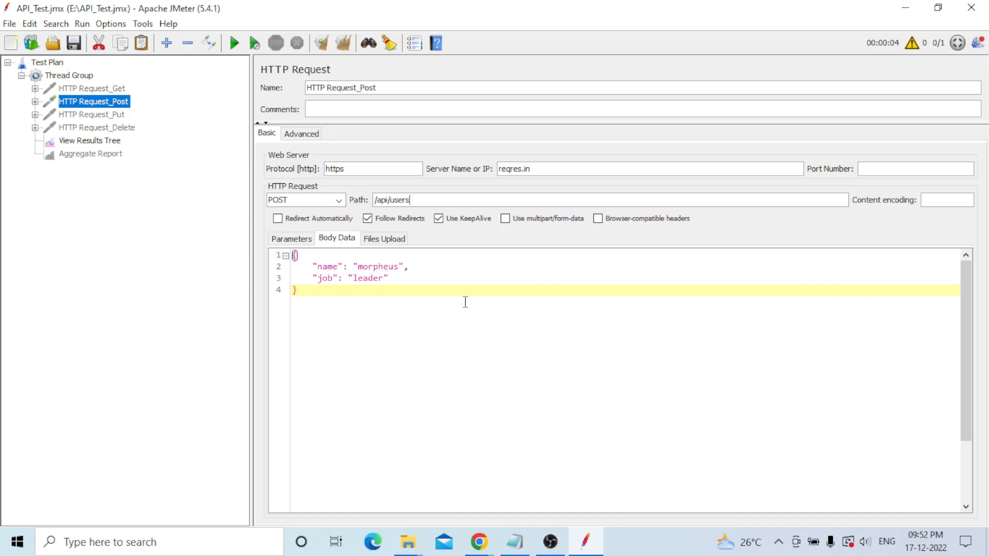
Step: Switch to Reqres in Chrome and examine the headers of the PUT request for /api/users/2
{"action": "key", "text": "alt+Tab"}
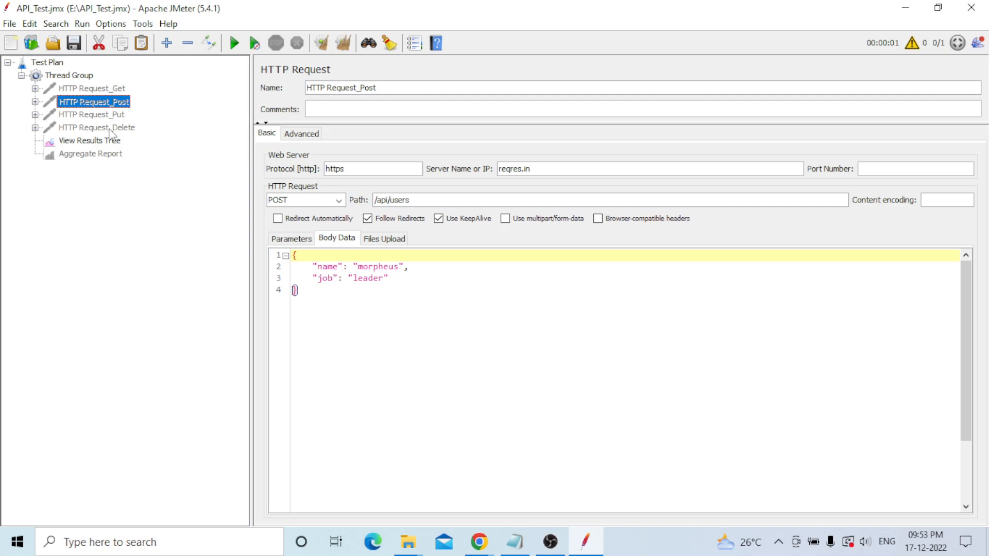
{"action": "key", "text": "alt+Tab"}
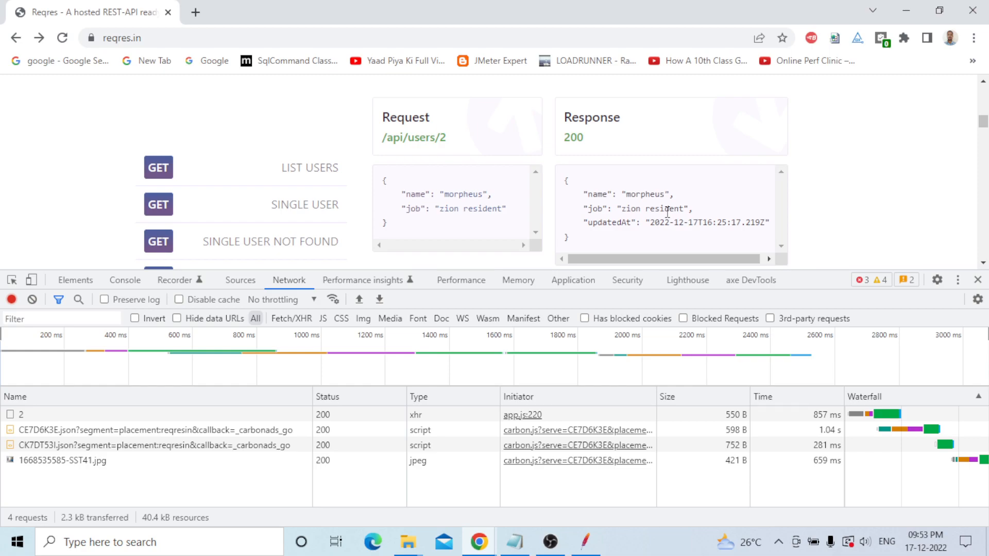
{"action": "left_click", "coordinate": [487, 415]}
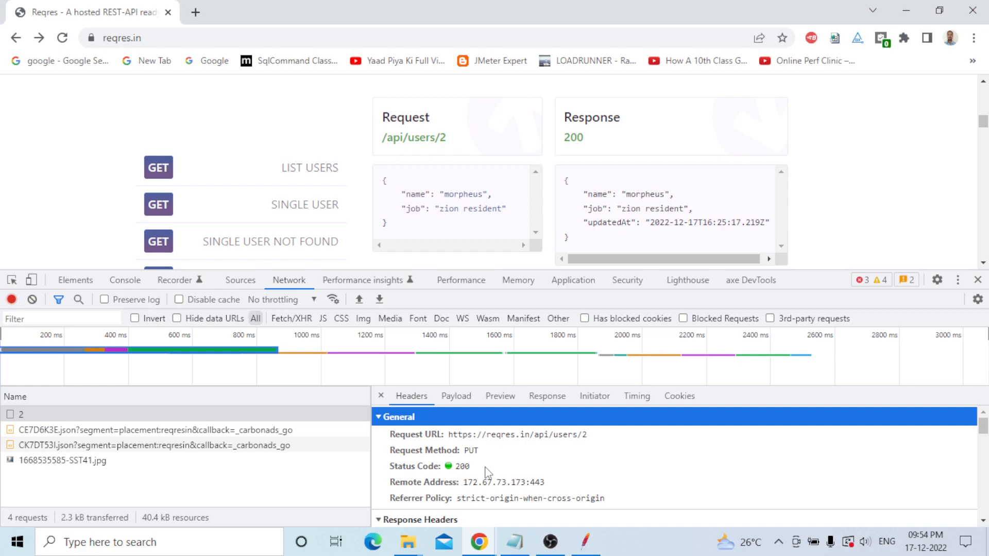
Step: Switch to JMeter, disable the HTTP Request_Put sampler and enable HTTP Request_Delete
{"action": "key", "text": "alt+Tab"}
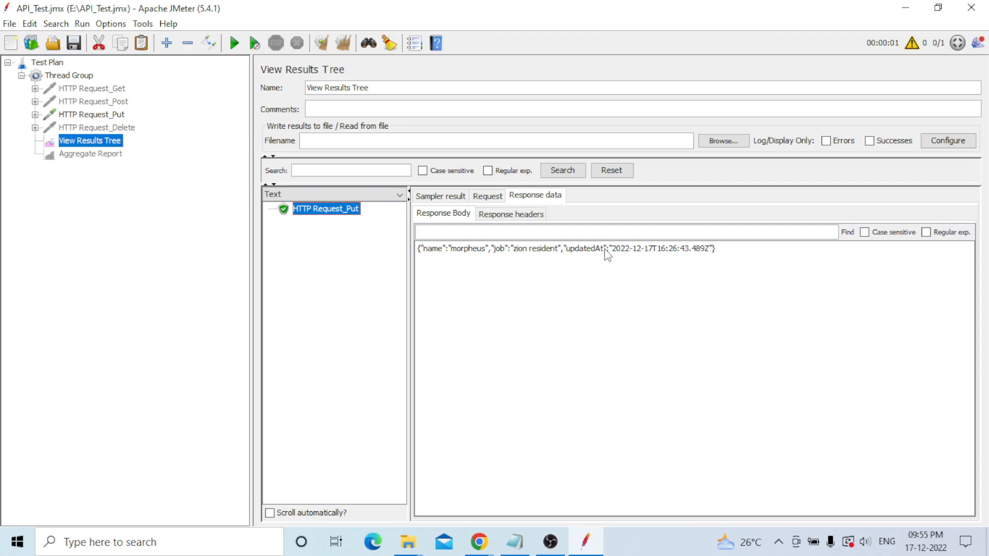
{"action": "right_click", "coordinate": [98, 118]}
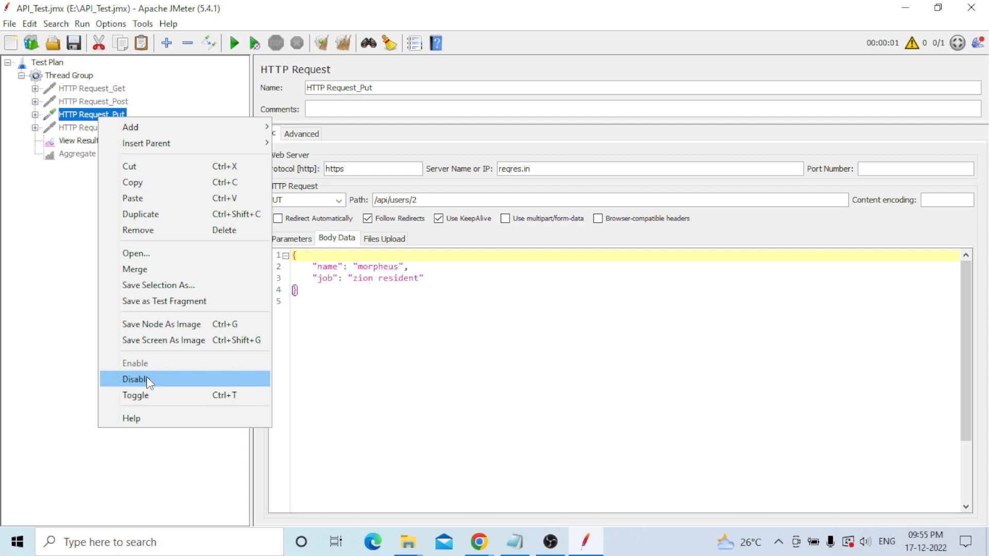
{"action": "left_click", "coordinate": [147, 379]}
{"action": "right_click", "coordinate": [110, 126]}
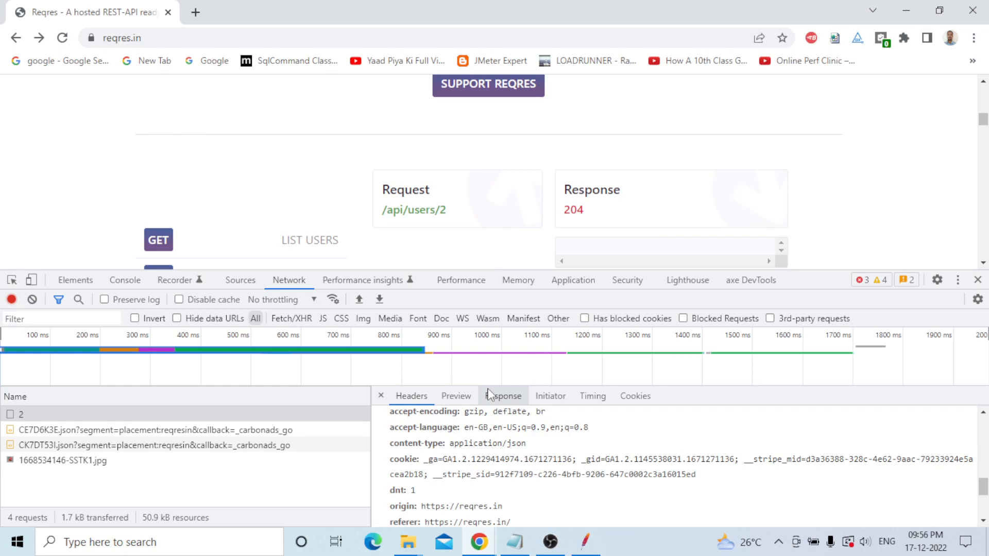
Step: Copy the DELETE request's path /api/users/2 from Reqres in Chrome into the path of HTTP Request_Delete in JMeter
{"action": "key", "text": "alt+Tab"}
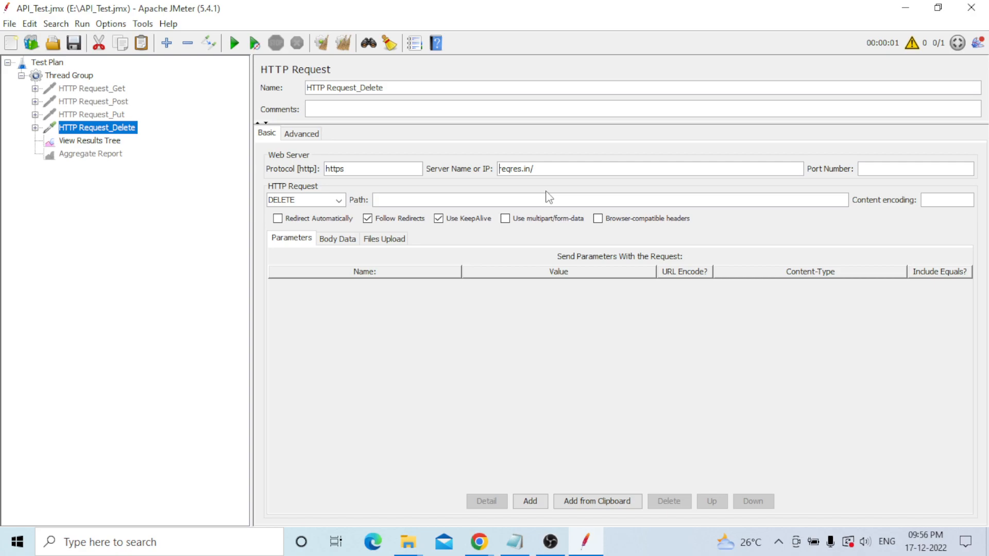
{"action": "key", "text": "alt+Tab"}
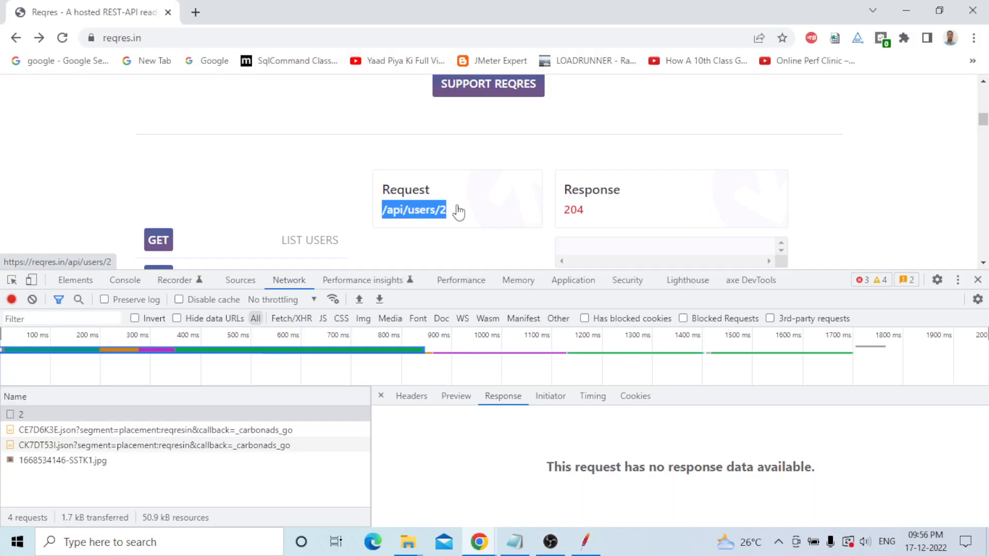
{"action": "left_click", "coordinate": [572, 545]}
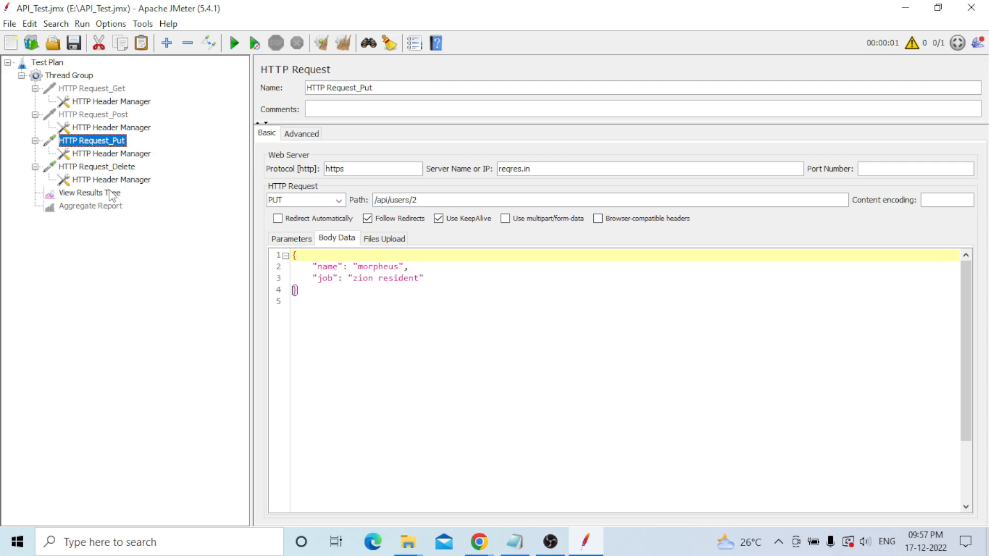
Step: Run the test plan with the View Results Tree listener open
{"action": "left_click", "coordinate": [112, 195]}
{"action": "left_click", "coordinate": [235, 44]}
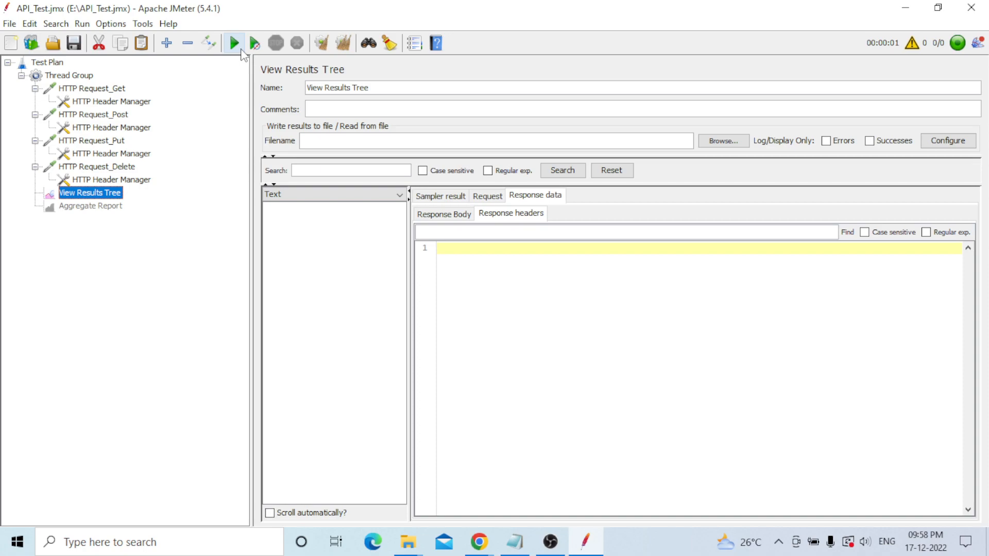
Step: Enable the Aggregate Report listener and open the Thread Group settings
{"action": "left_click", "coordinate": [90, 207]}
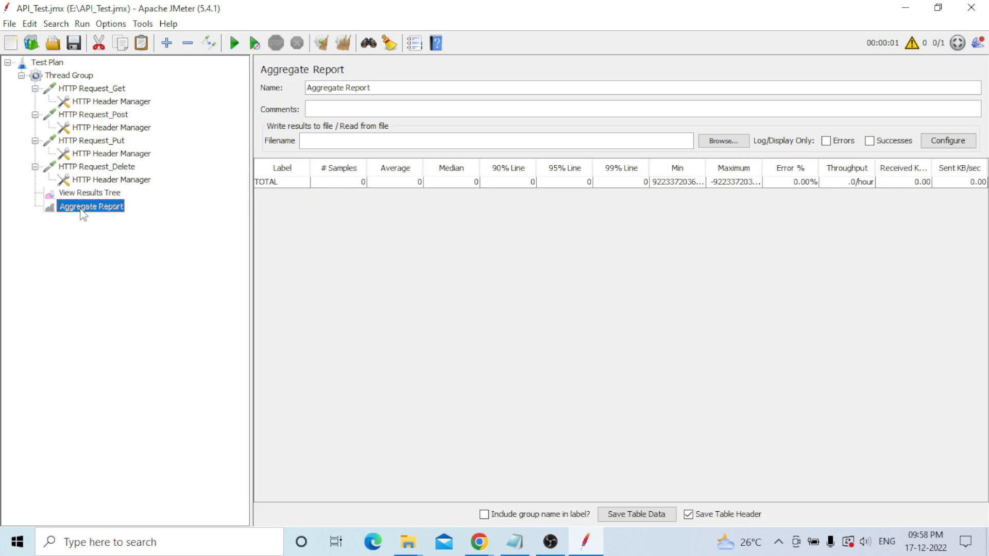
{"action": "right_click", "coordinate": [83, 215]}
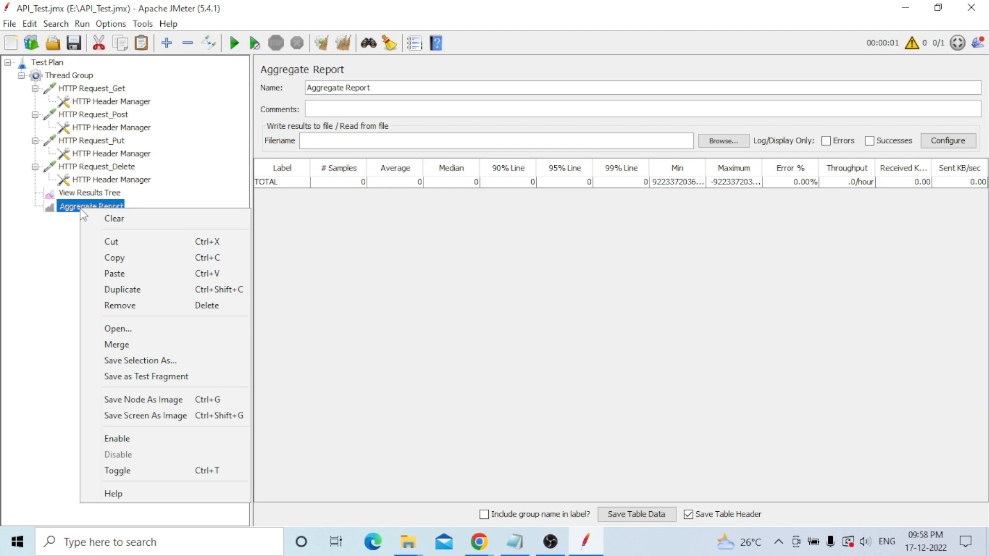
{"action": "left_click", "coordinate": [68, 75]}
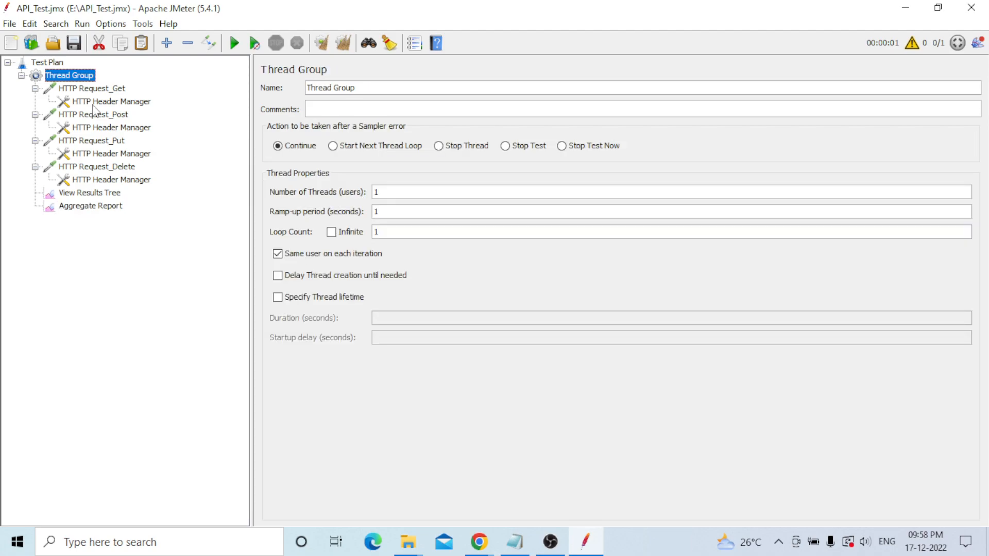
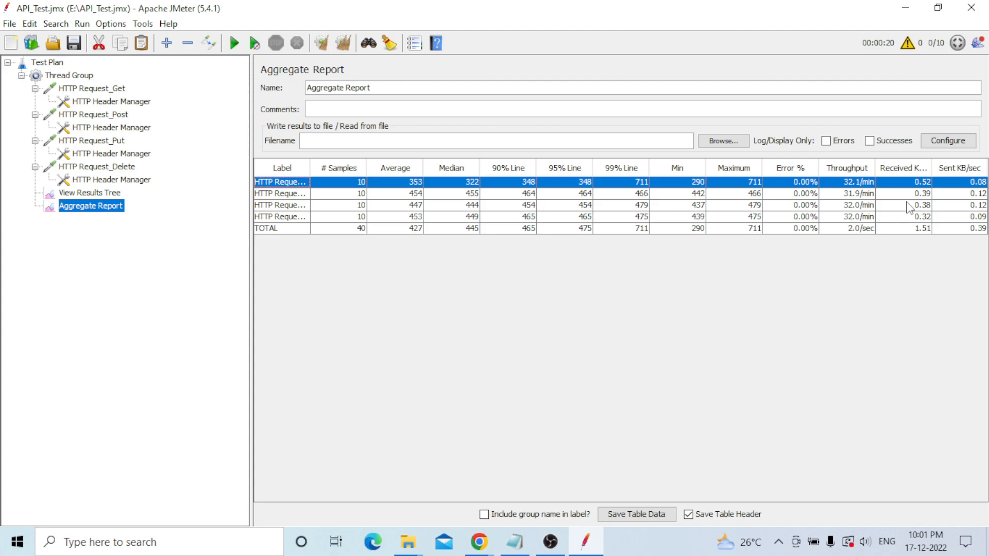
Step: Examine the full list of GET, POST, PUT and DELETE samples in View Results Tree
{"action": "key", "text": "Up"}
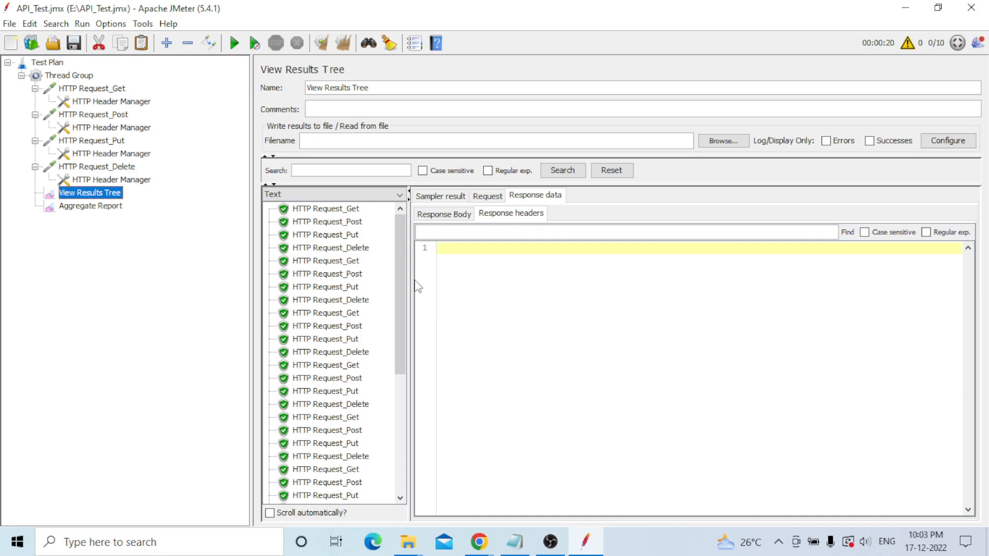
{"action": "left_click_drag", "start_coordinate": [402, 273], "coordinate": [407, 372]}
{"action": "scroll", "coordinate": [402, 395], "scroll_direction": "up", "scroll_amount": 1}
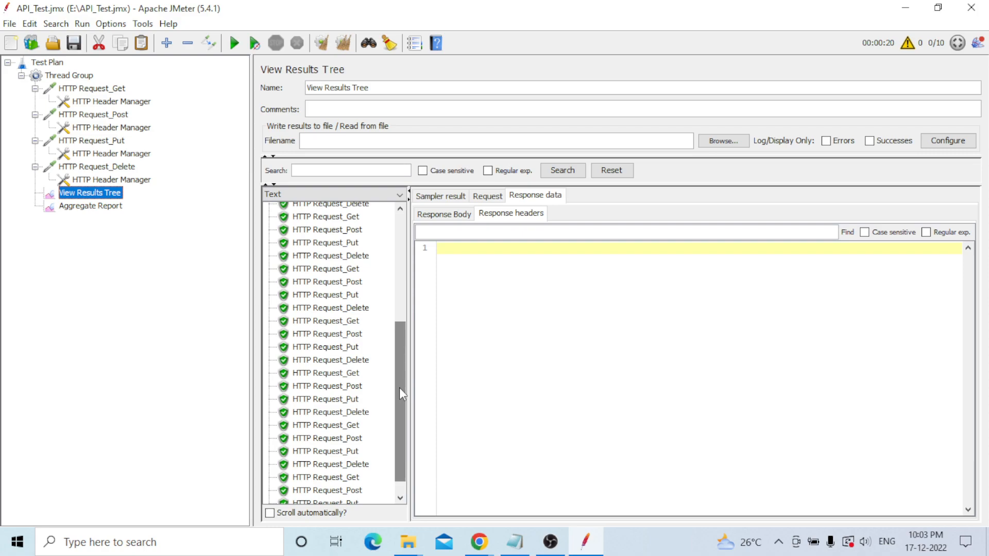
{"action": "left_click_drag", "start_coordinate": [399, 387], "coordinate": [400, 279]}
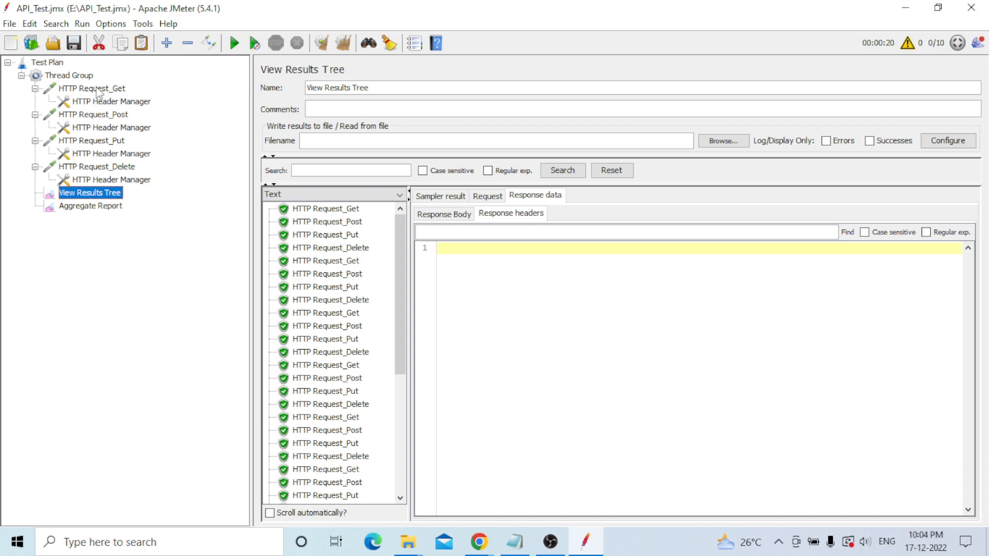
Step: Review the HTTP Request_Put configuration, then switch to Chrome and look through the list of sample API requests on Reqres
{"action": "left_click", "coordinate": [109, 141]}
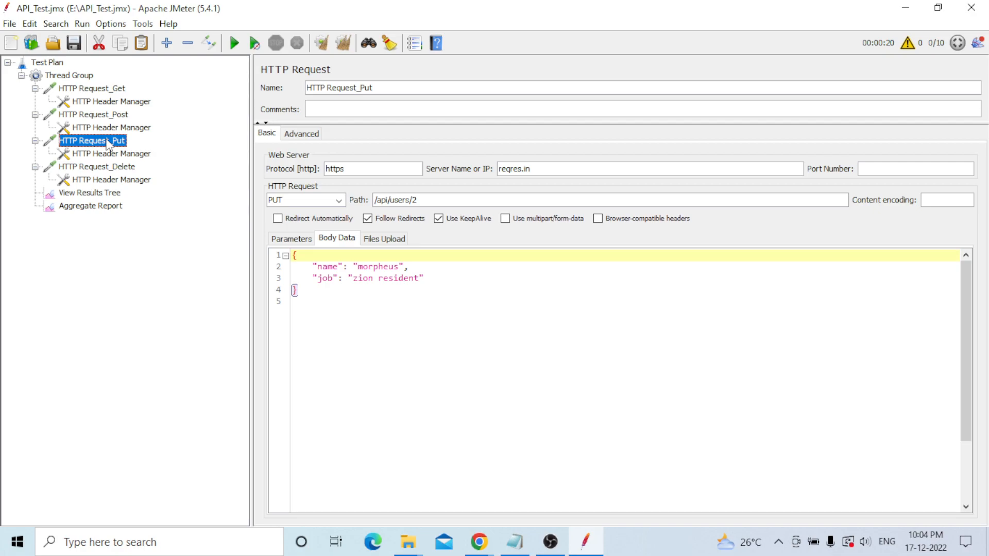
{"action": "key", "text": "alt+Tab"}
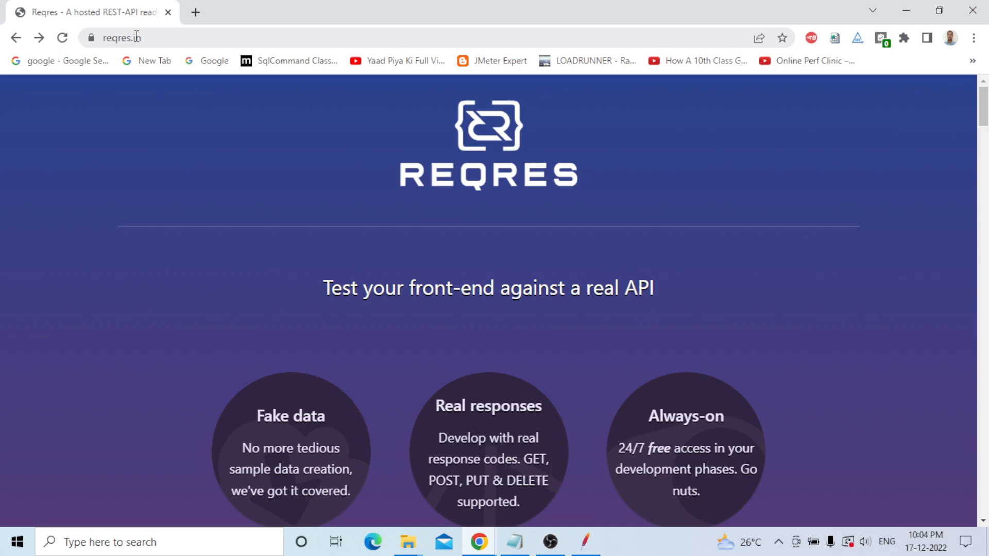
{"action": "scroll", "coordinate": [362, 354], "scroll_direction": "down", "scroll_amount": 20}
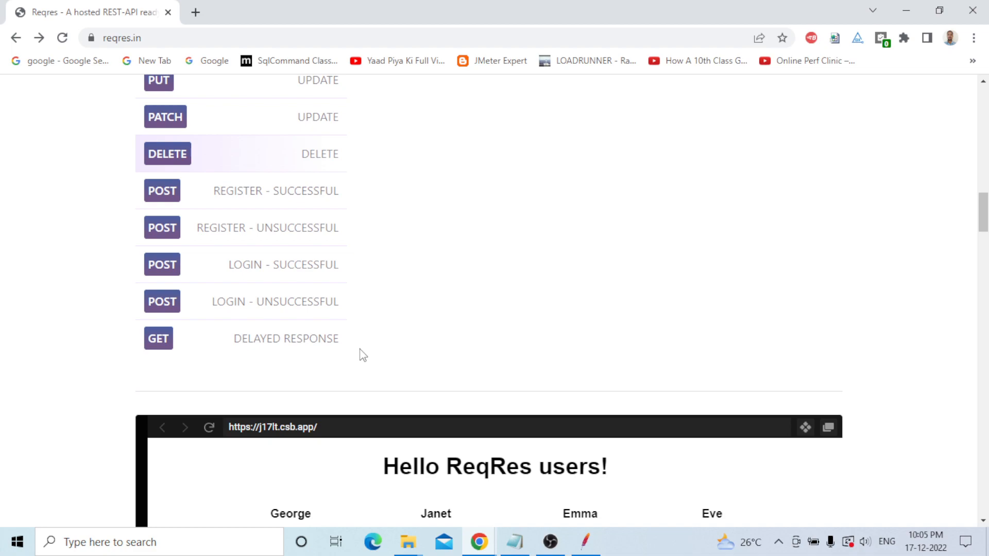
{"action": "scroll", "coordinate": [363, 355], "scroll_direction": "up", "scroll_amount": 7}
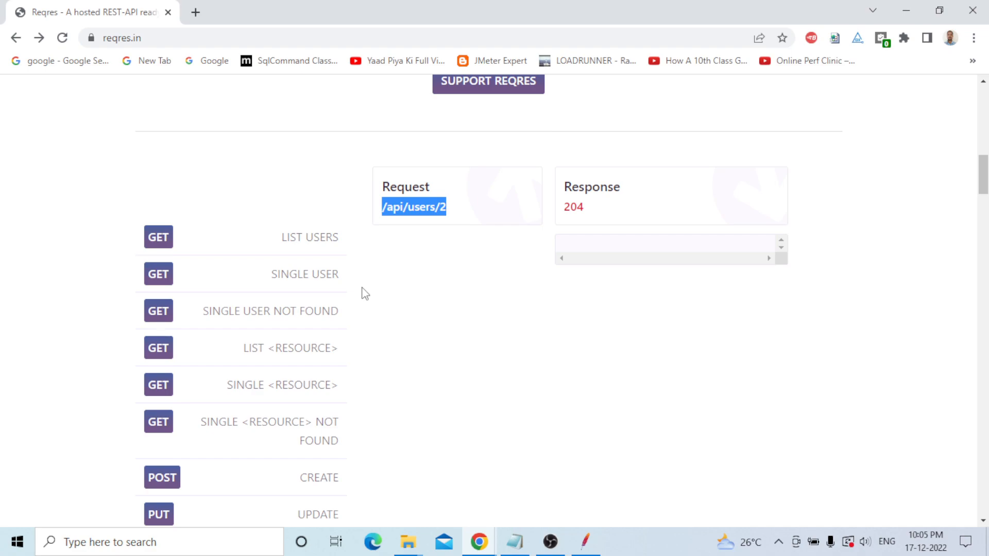
Step: Switch back to JMeter and review the Aggregate Report and the Test Plan settings
{"action": "key", "text": "alt+Tab"}
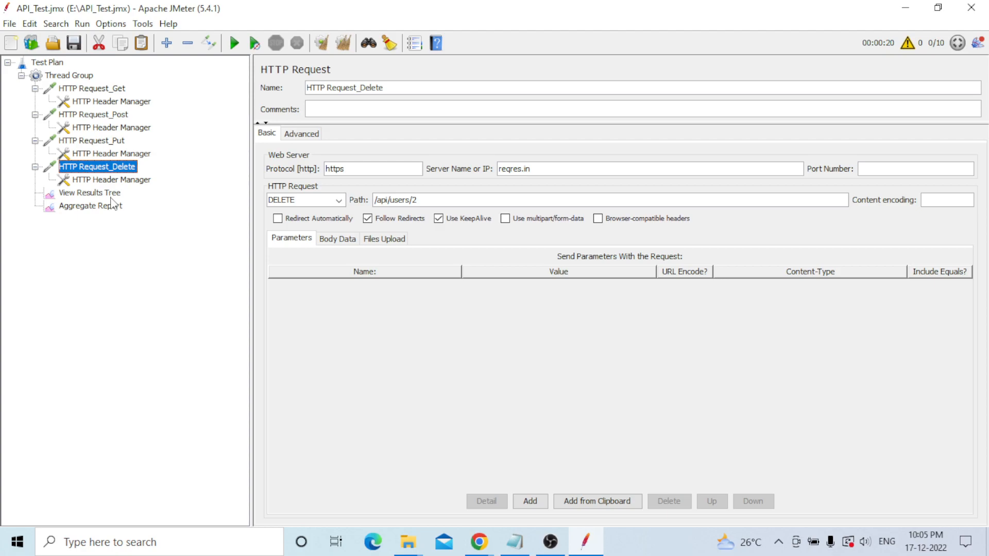
{"action": "left_click", "coordinate": [86, 207]}
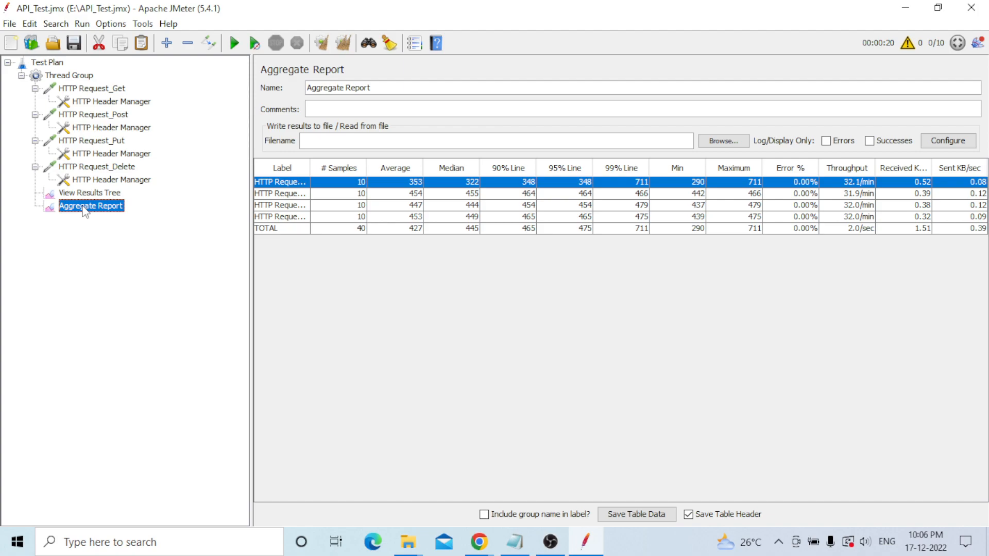
{"action": "key", "text": "Home"}
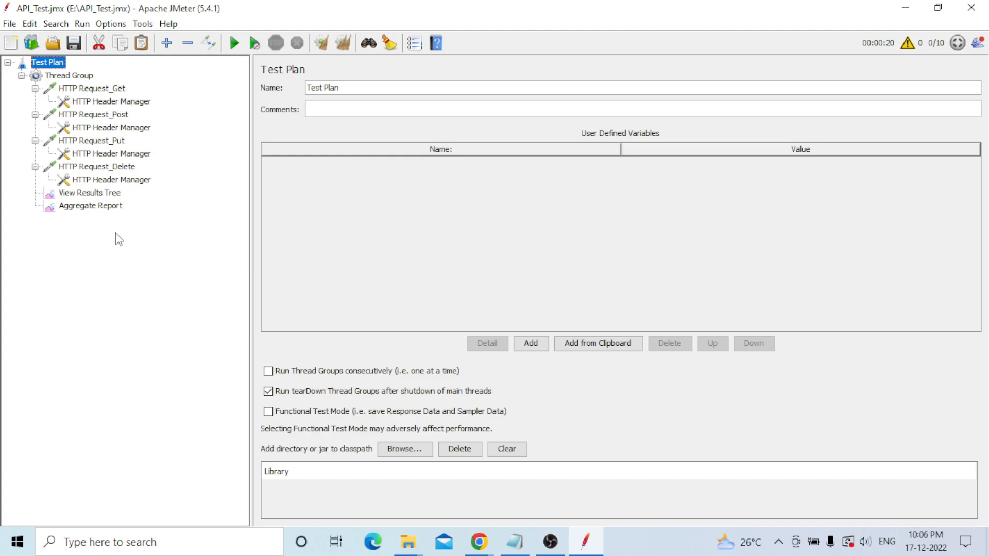
{"action": "left_click", "coordinate": [550, 542]}
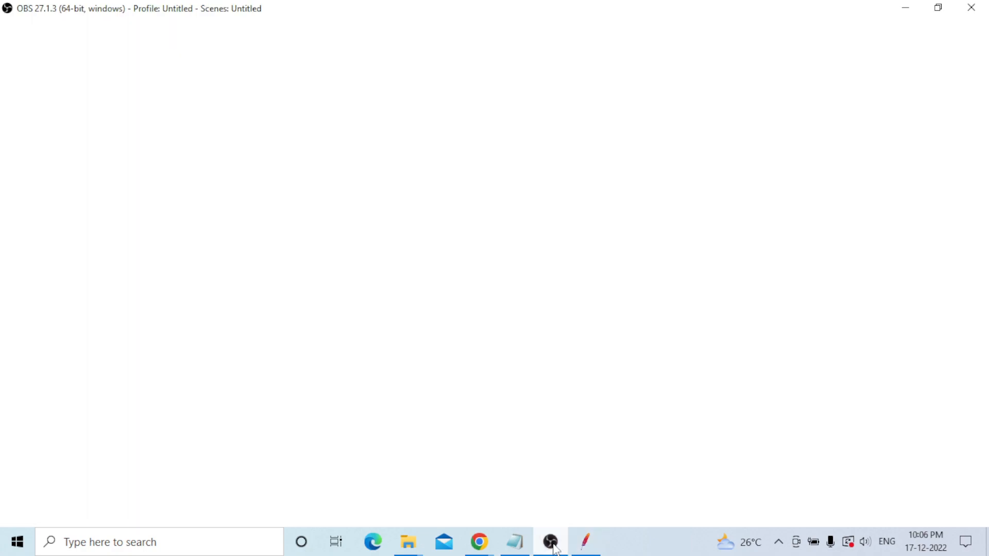